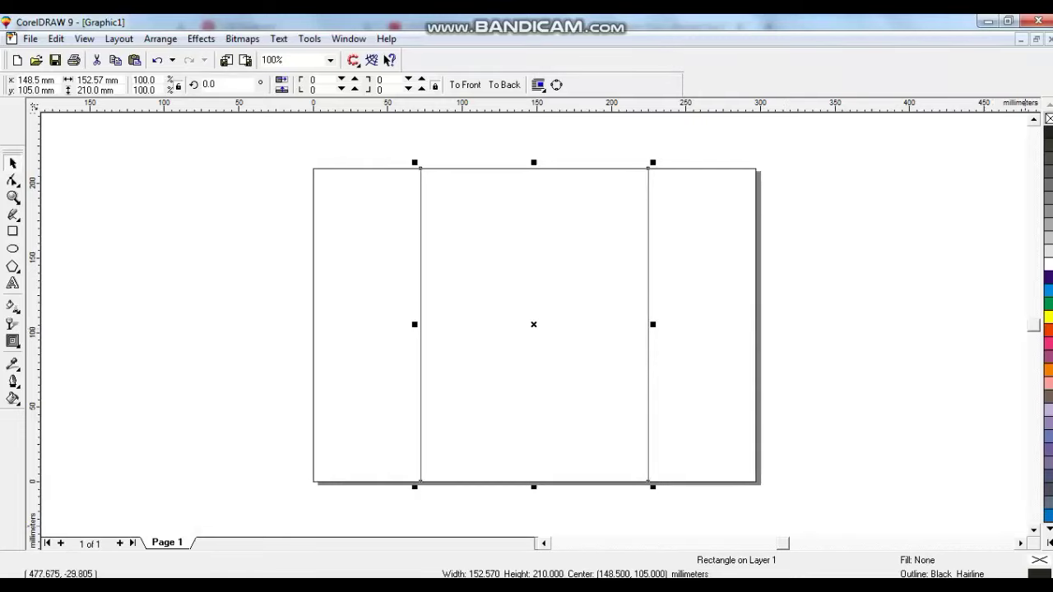
# Step: Fill the centred full-height rectangle with a custom dark purple of C65 M99 Y36 K5
pyautogui.click(1047, 544)
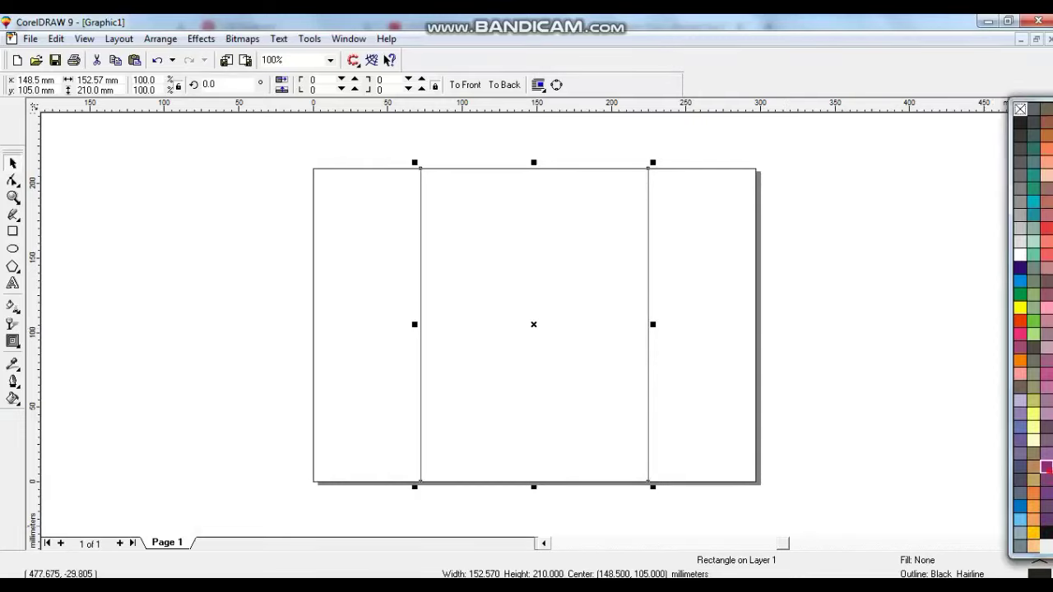
pyautogui.click(1046, 466)
pyautogui.click(12, 398)
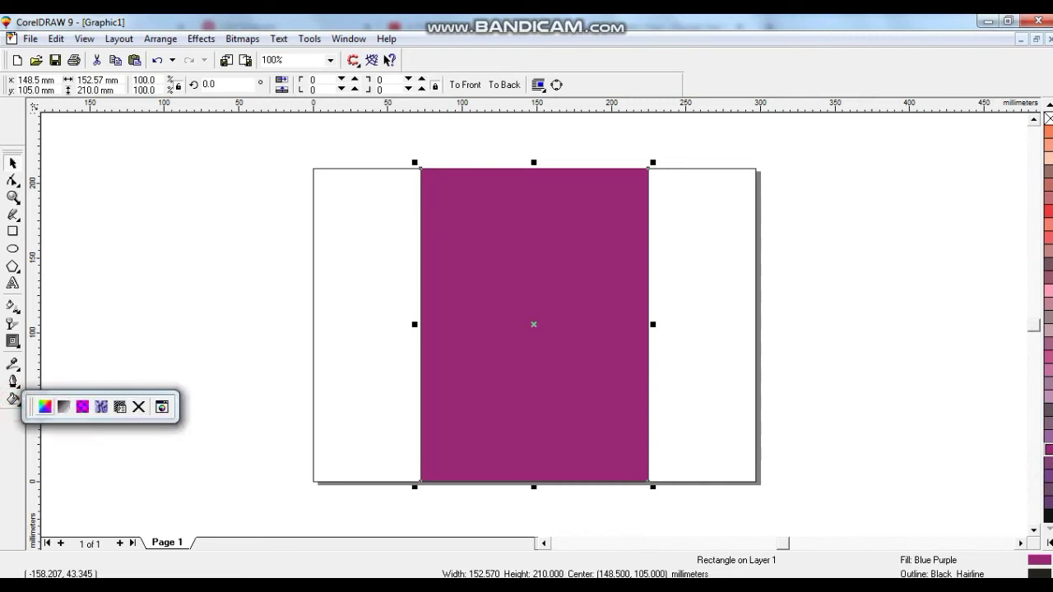
pyautogui.click(41, 407)
pyautogui.moveTo(502, 305); pyautogui.dragTo(510, 337)
pyautogui.click(538, 429)
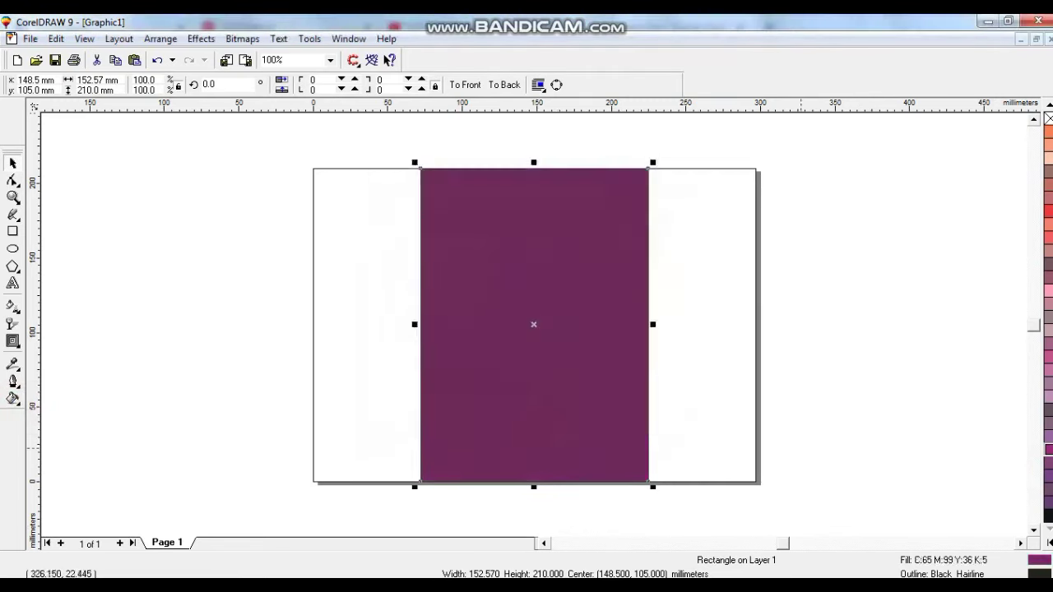
pyautogui.click(801, 446)
# Step: Draw a circle about 150 mm in diameter and align it horizontally to the centre of the purple rectangle
pyautogui.click(600, 347)
pyautogui.hotkey('shift', 'F2')
pyautogui.press('Escape')
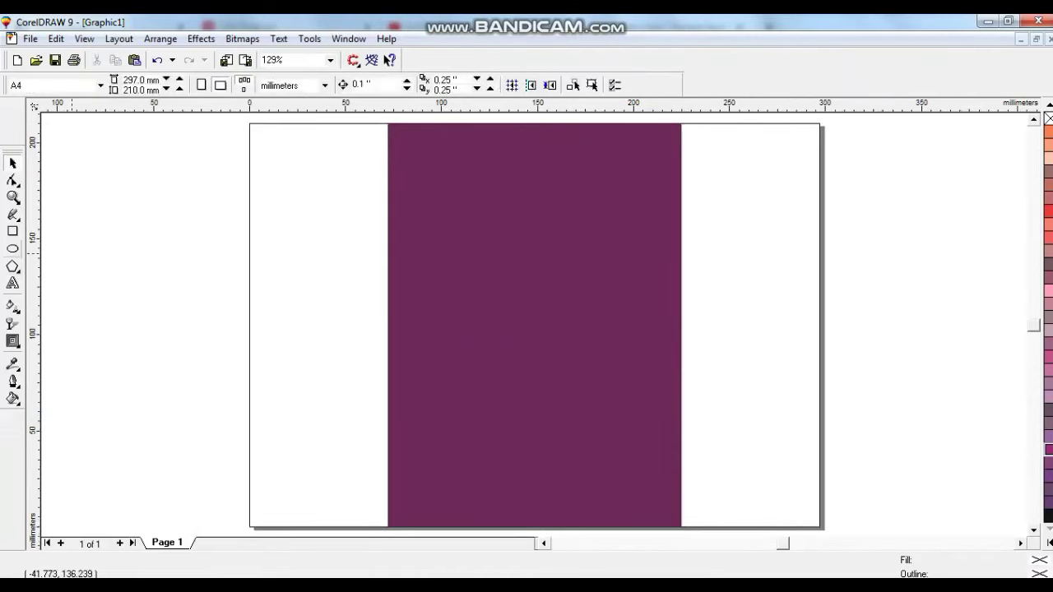
pyautogui.click(12, 248)
pyautogui.moveTo(118, 150); pyautogui.dragTo(408, 437)
pyautogui.click(13, 162)
pyautogui.keyDown('shift'); pyautogui.click(578, 237); pyautogui.keyUp('shift')
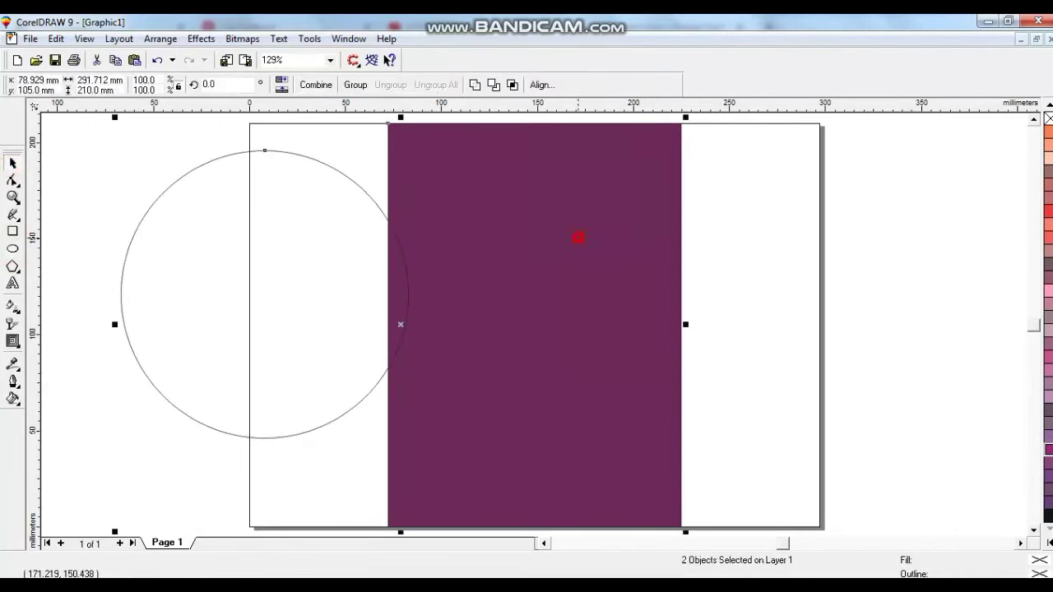
pyautogui.press('c')
# Step: Enlarge the circle to about 213 mm in diameter and raise it about 26 mm so it extends above the rectangle
pyautogui.click(597, 164)
pyautogui.press('F3')
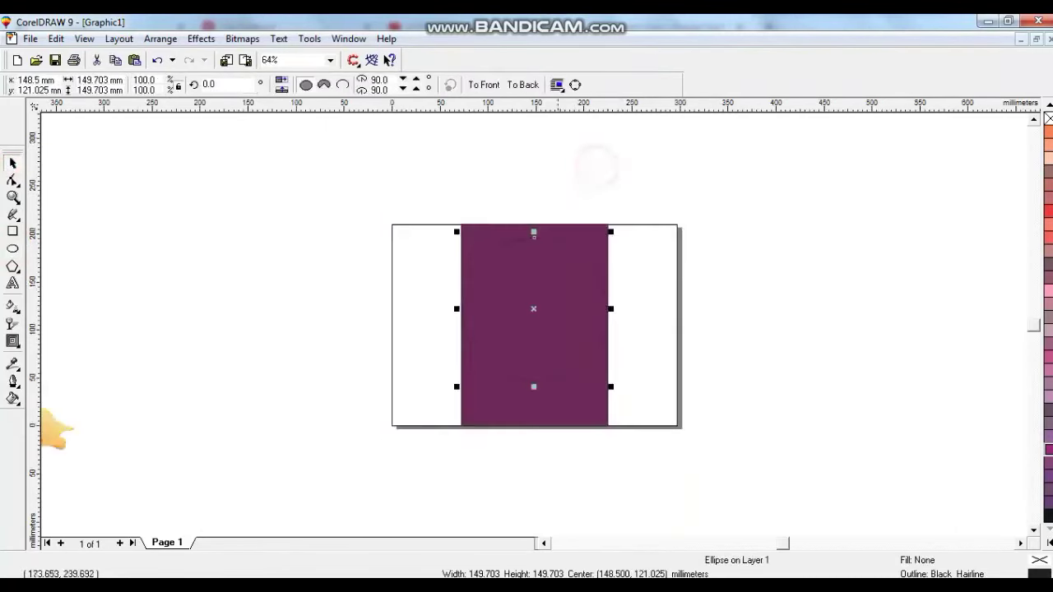
pyautogui.moveTo(606, 232); pyautogui.dragTo(641, 201)
pyautogui.moveTo(533, 205); pyautogui.dragTo(534, 180)
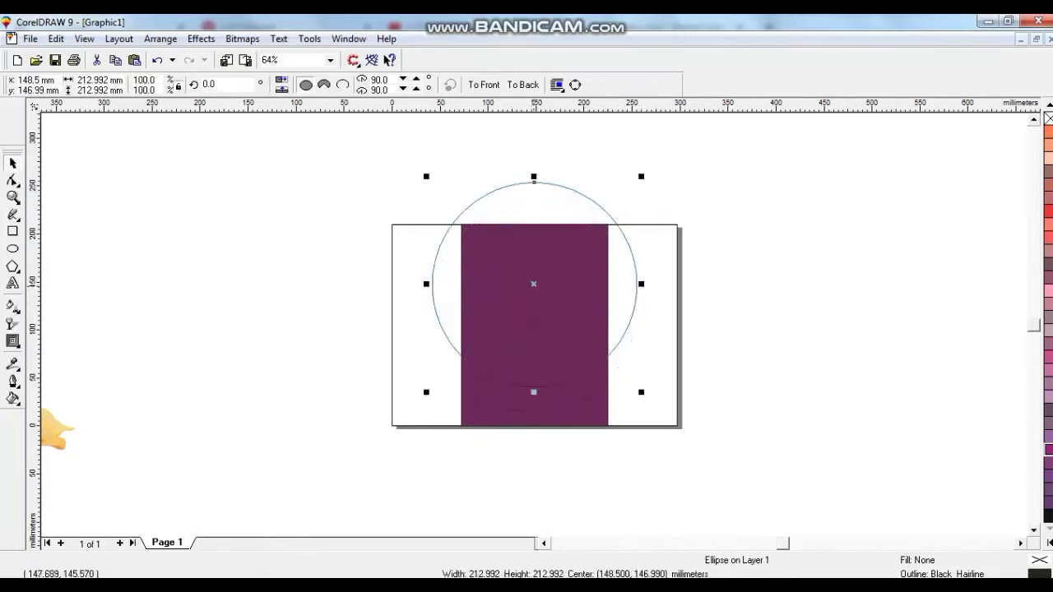
# Step: Fill the large circle with yellow and remove its outline
pyautogui.click(1048, 543)
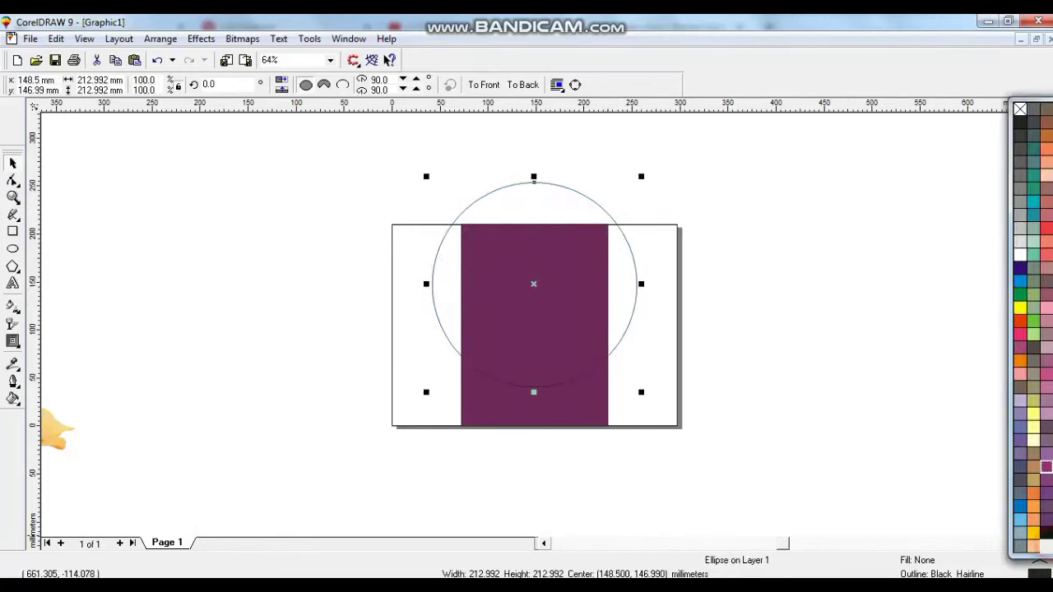
pyautogui.click(1019, 307)
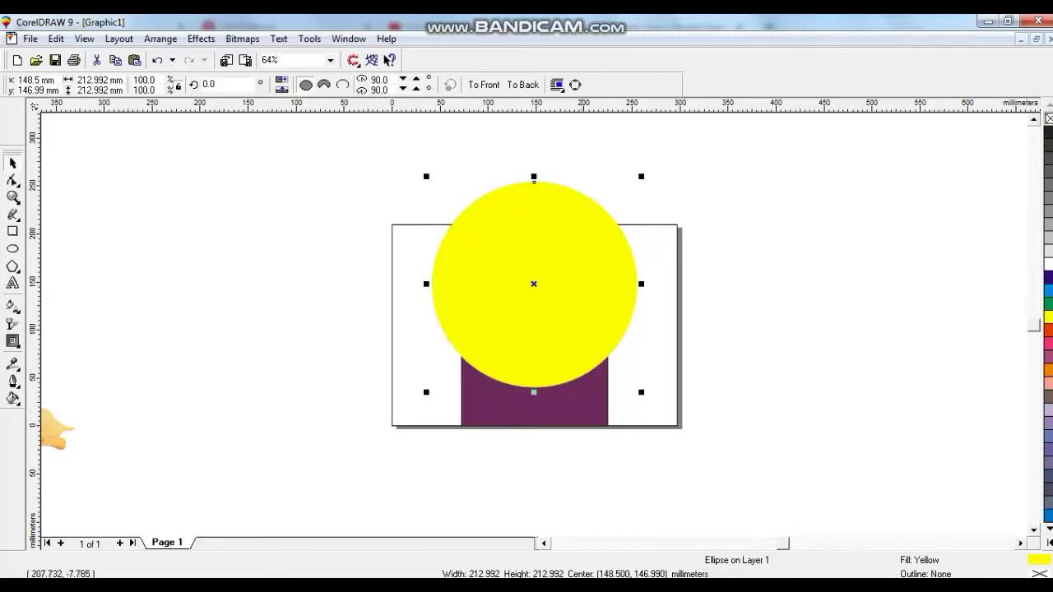
pyautogui.keyDown('shift'); pyautogui.click(565, 420); pyautogui.keyUp('shift')
pyautogui.moveTo(667, 456); pyautogui.dragTo(360, 131)
pyautogui.hotkey('shift', 'F2')
# Step: PowerClip the yellow circle inside the purple rectangle
pyautogui.click(505, 255)
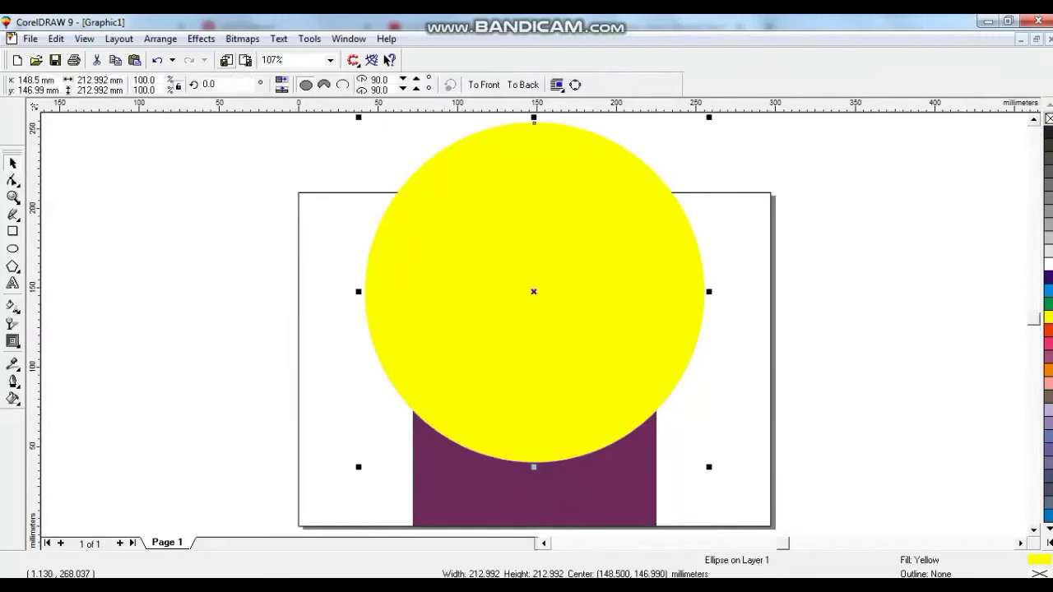
pyautogui.click(201, 38)
pyautogui.moveTo(271, 155)
pyautogui.click(372, 157)
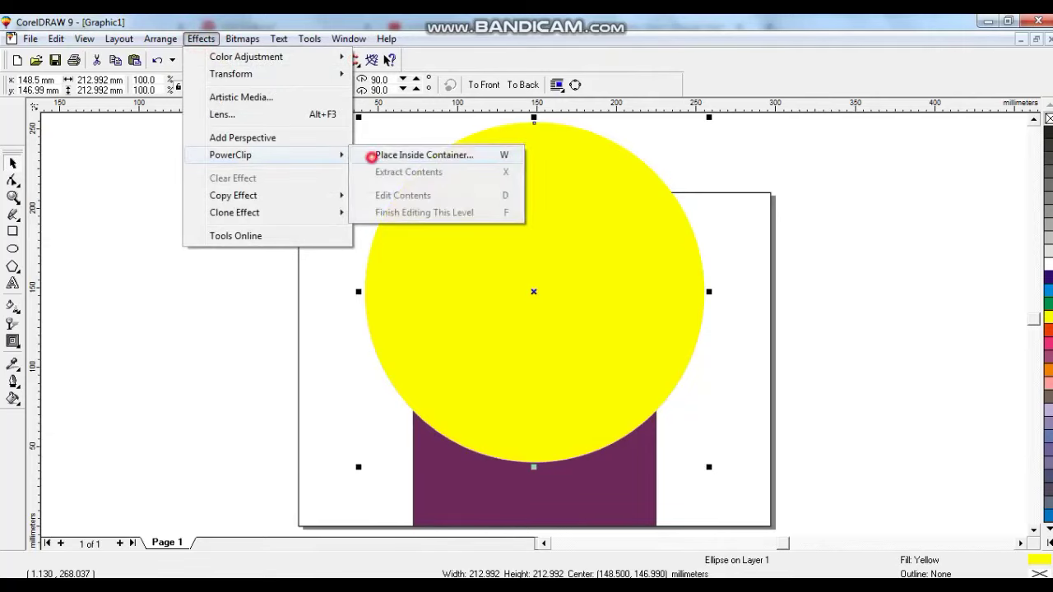
pyautogui.click(522, 503)
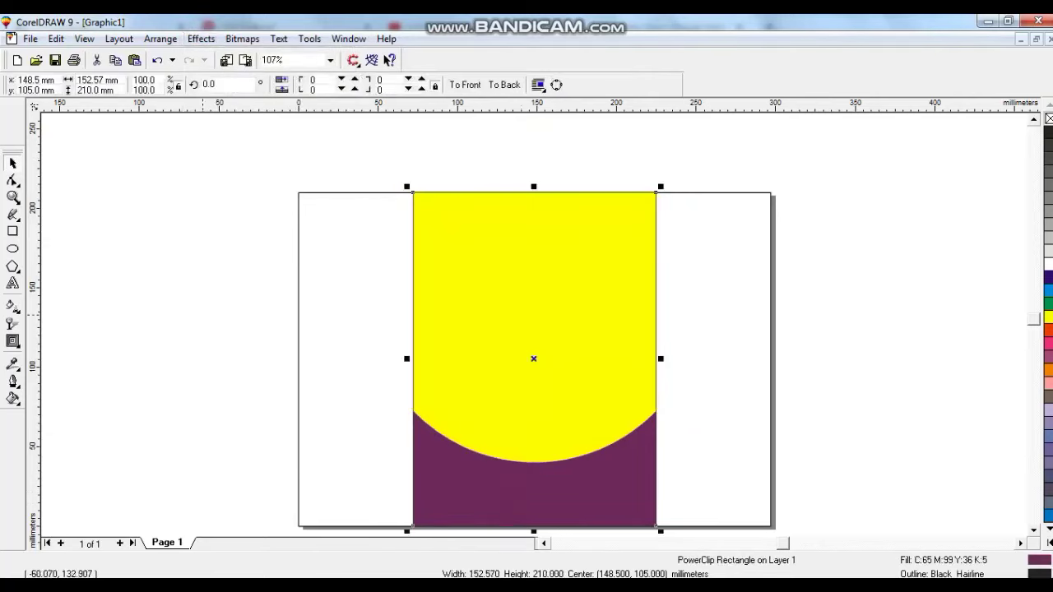
pyautogui.click(709, 367)
pyautogui.click(64, 283)
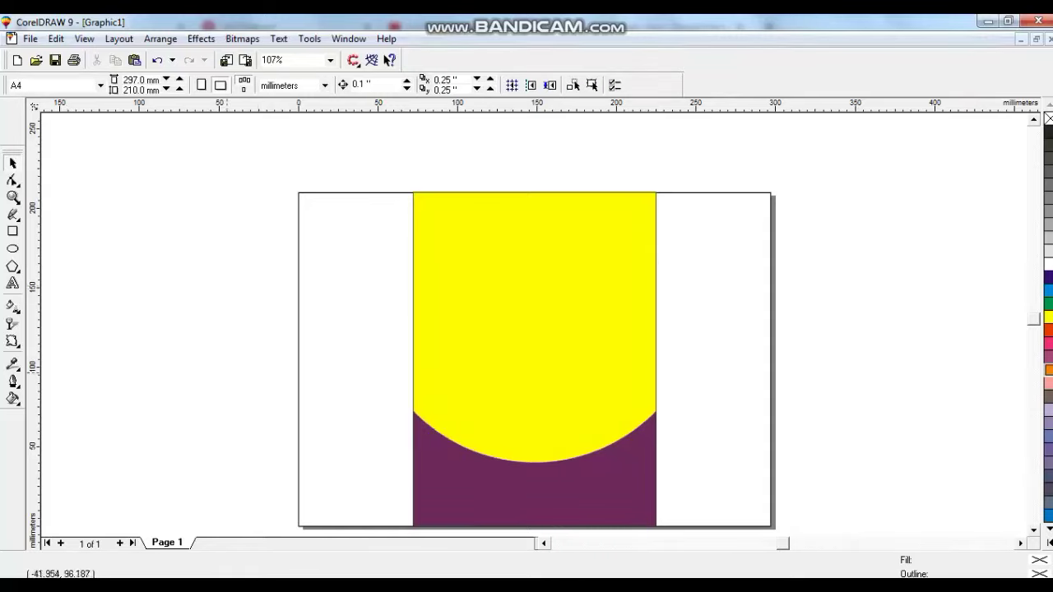
pyautogui.click(213, 369)
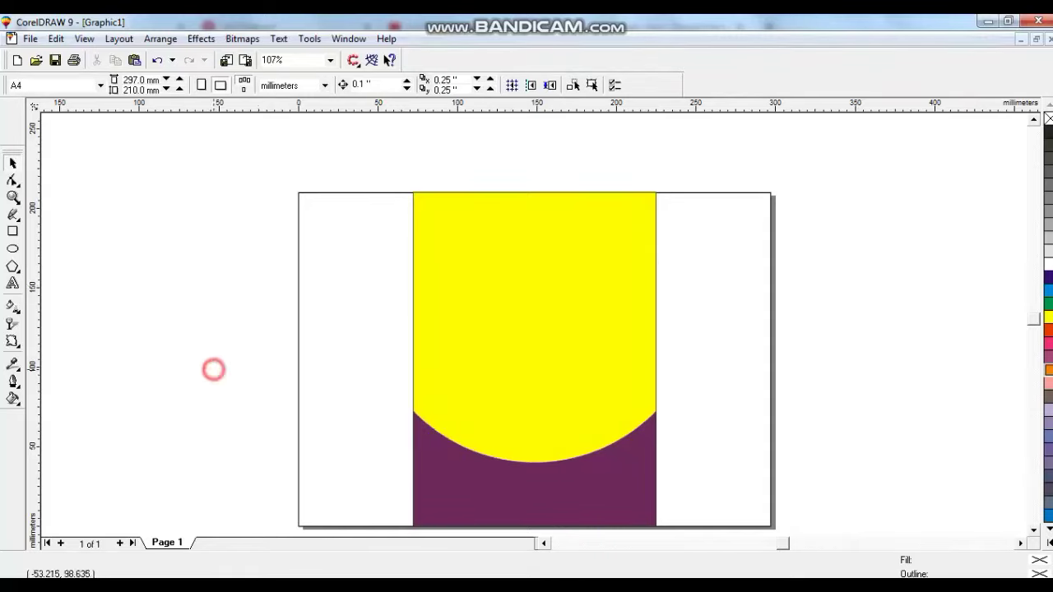
# Step: Draw a circle about 165 mm wide beside the artwork and repeat shrunken concentric copies down to about 39 mm
pyautogui.click(12, 248)
pyautogui.moveTo(88, 207); pyautogui.dragTo(247, 469)
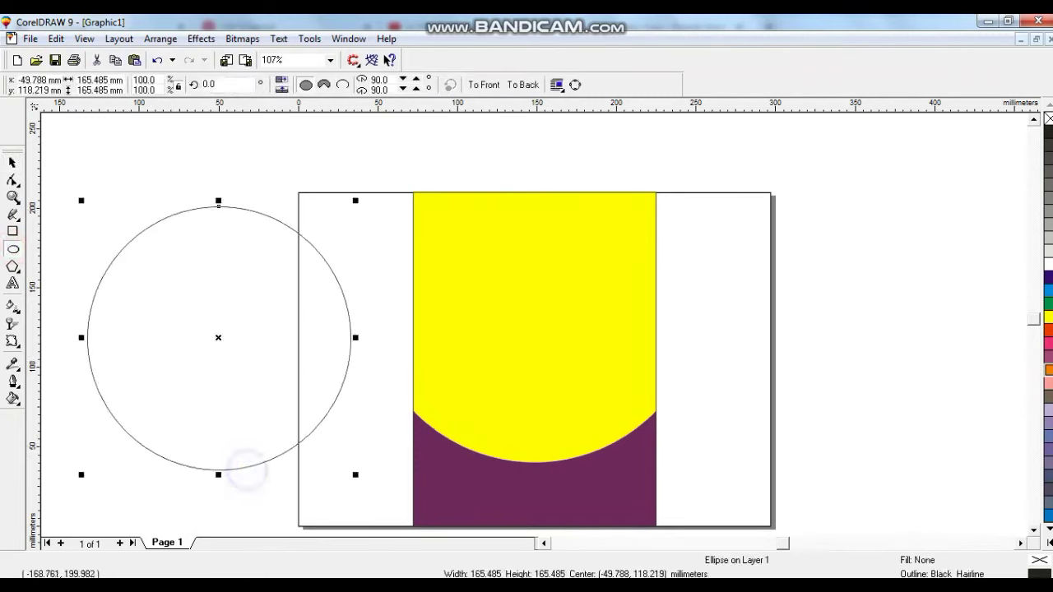
pyautogui.click(12, 163)
pyautogui.moveTo(355, 199); pyautogui.dragTo(251, 304)
pyautogui.hotkey('ctrl', 'r')
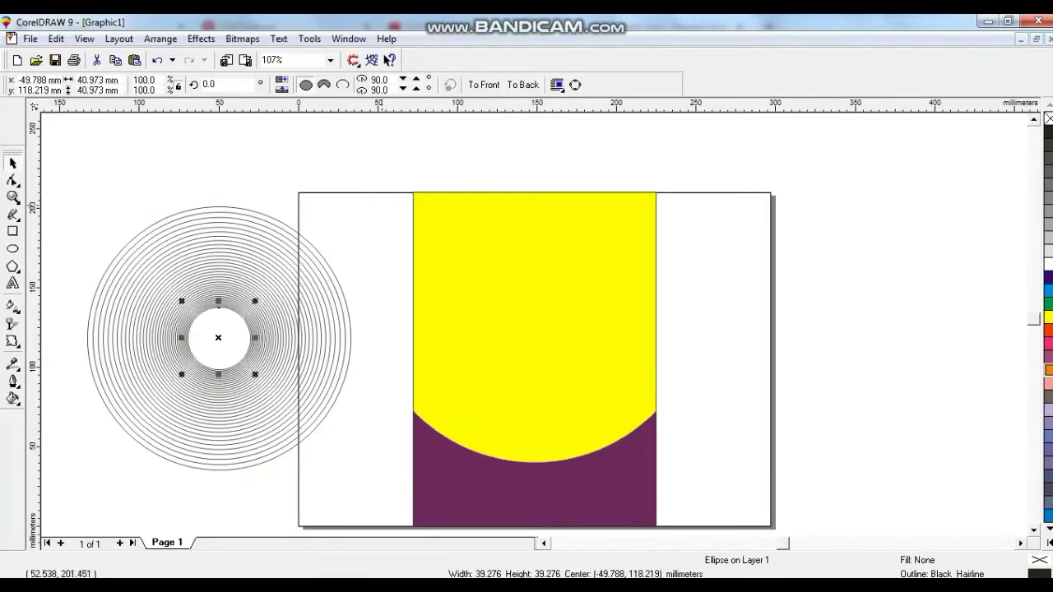
# Step: Combine all the concentric circles into one curve and fill it with orange
pyautogui.click(376, 188)
pyautogui.moveTo(375, 173); pyautogui.dragTo(37, 498)
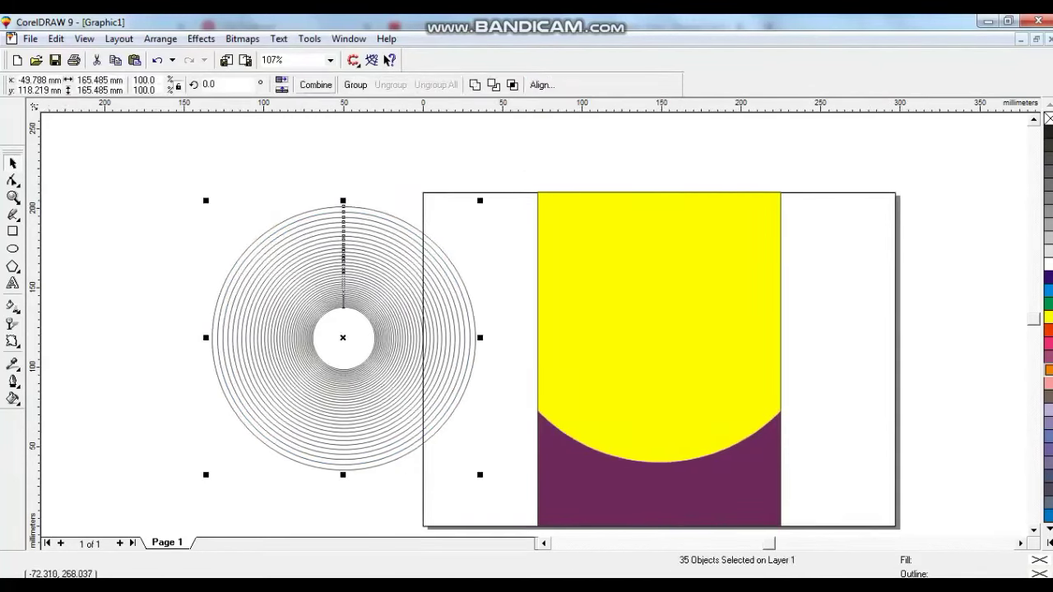
pyautogui.click(315, 85)
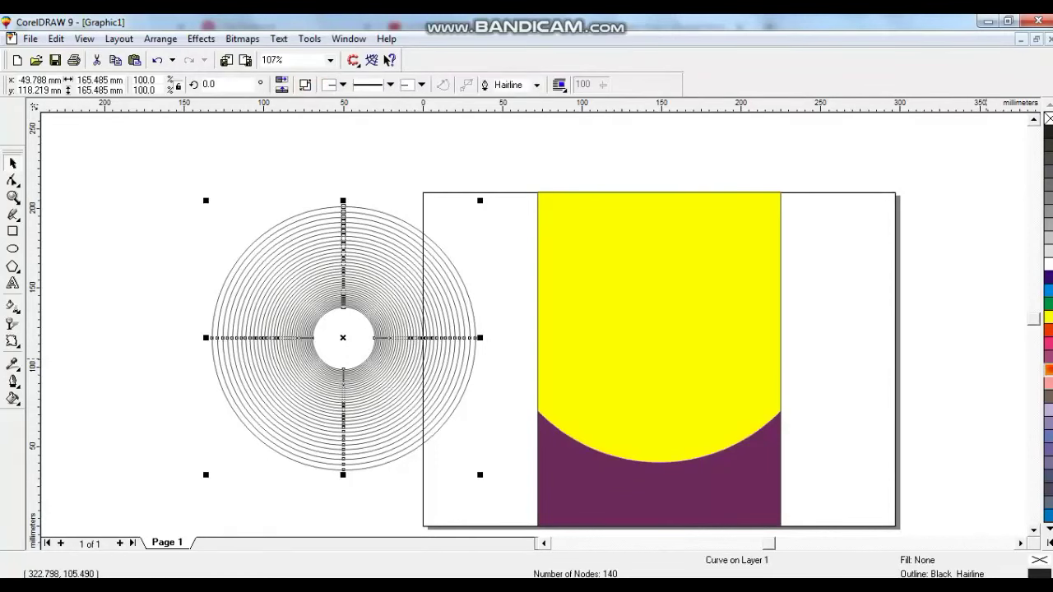
pyautogui.click(1049, 369)
# Step: Centre the orange ring pattern on the rectangle and raise it about 39 mm over the yellow area
pyautogui.keyDown('shift'); pyautogui.click(746, 311); pyautogui.keyUp('shift')
pyautogui.press('c')
pyautogui.press('e')
pyautogui.press('Escape')
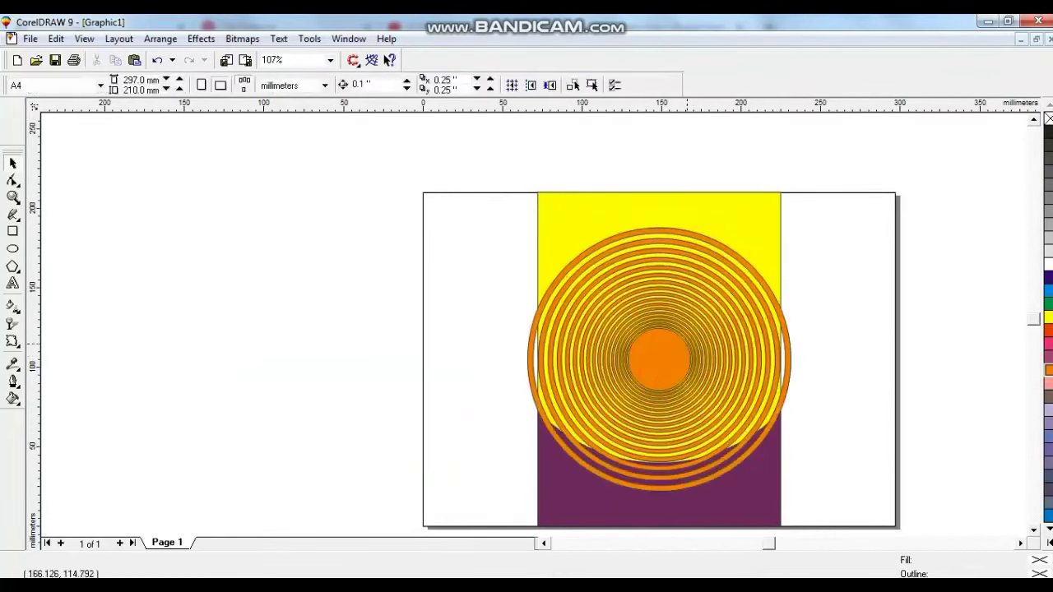
pyautogui.moveTo(689, 346); pyautogui.dragTo(678, 285)
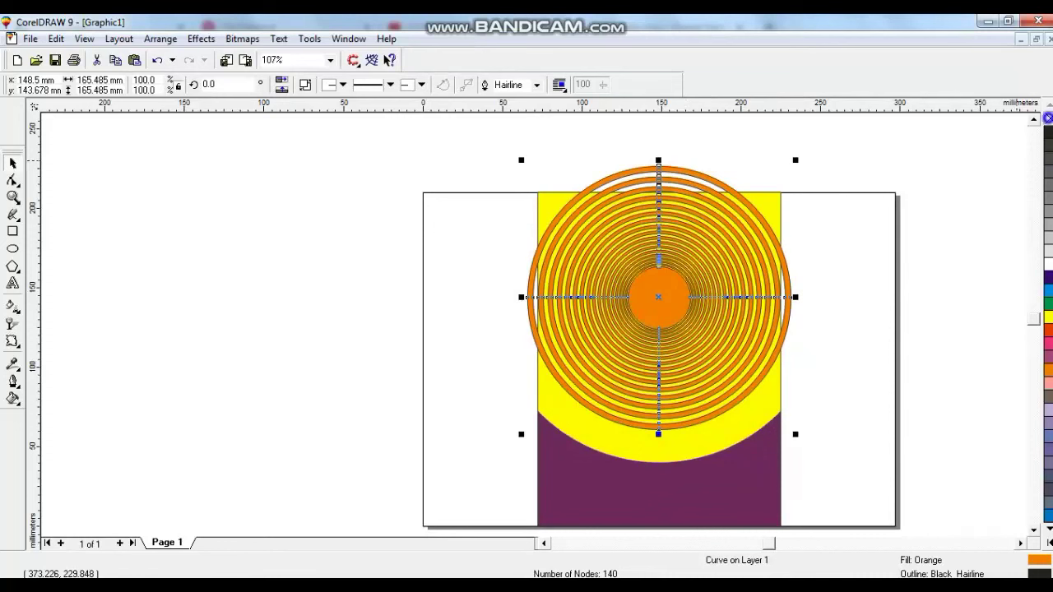
# Step: Remove the ring pattern's outline and enlarge it to about 193 mm in diameter
pyautogui.rightClick(1047, 117)
pyautogui.moveTo(795, 433); pyautogui.dragTo(814, 451)
pyautogui.hotkey('shift', 'F2')
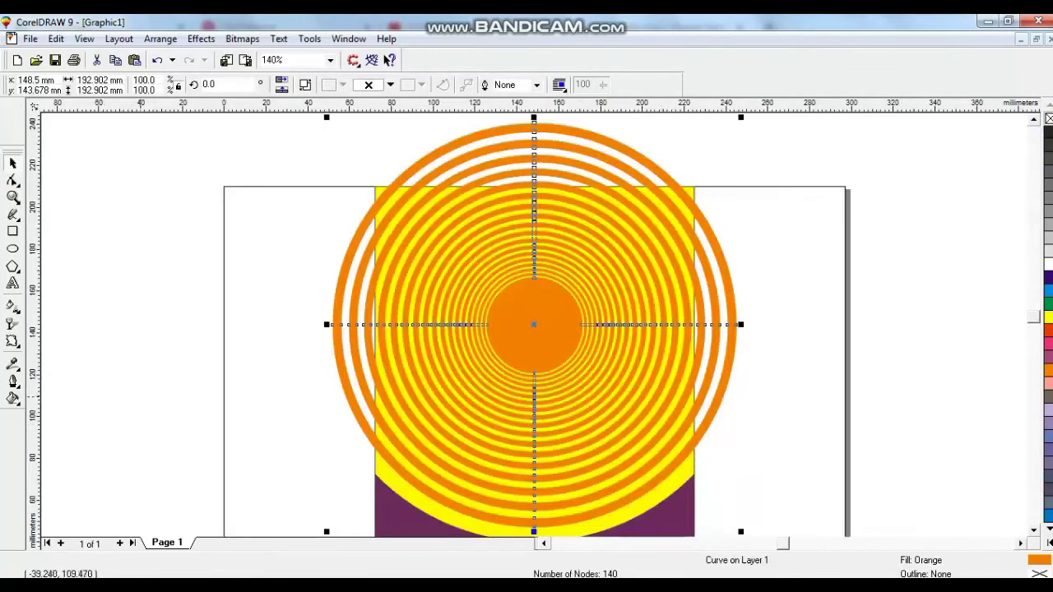
# Step: Change the ring pattern's uniform fill to a mustard gold of C15 M29 Y95 K0
pyautogui.click(13, 398)
pyautogui.click(45, 403)
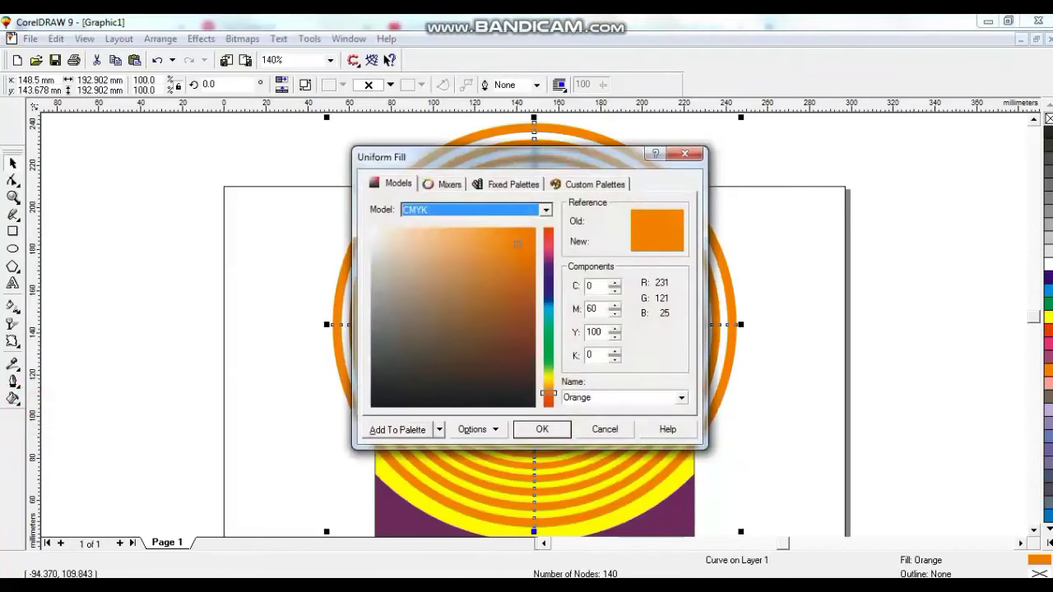
pyautogui.moveTo(542, 389); pyautogui.dragTo(547, 382)
pyautogui.moveTo(517, 243); pyautogui.dragTo(515, 269)
pyautogui.click(542, 428)
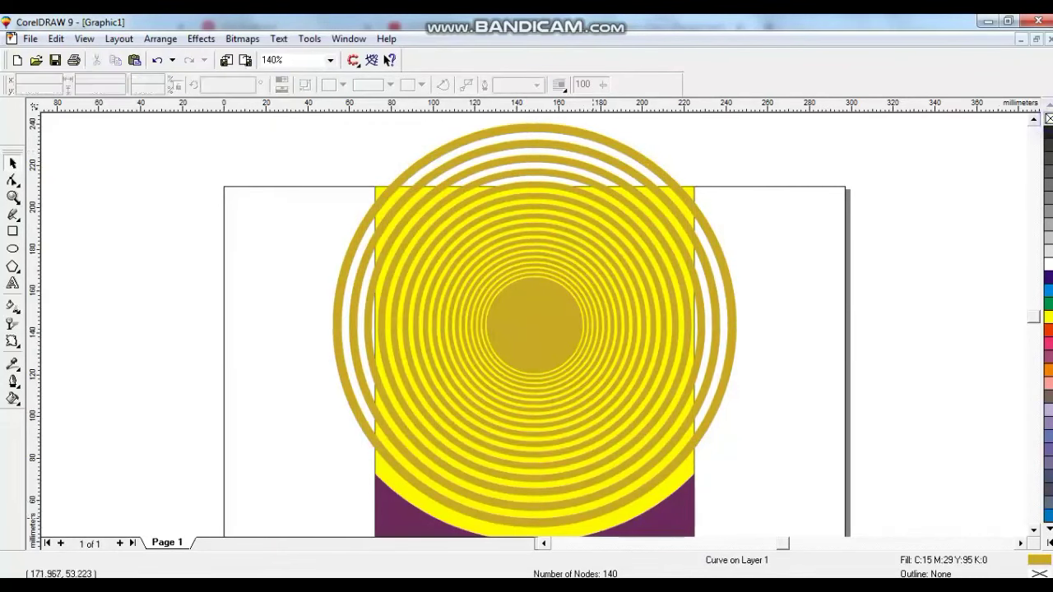
# Step: PowerClip the gold ring pattern inside the yellow and purple rectangle
pyautogui.click(644, 516)
pyautogui.click(762, 476)
pyautogui.click(672, 440)
pyautogui.press('F4')
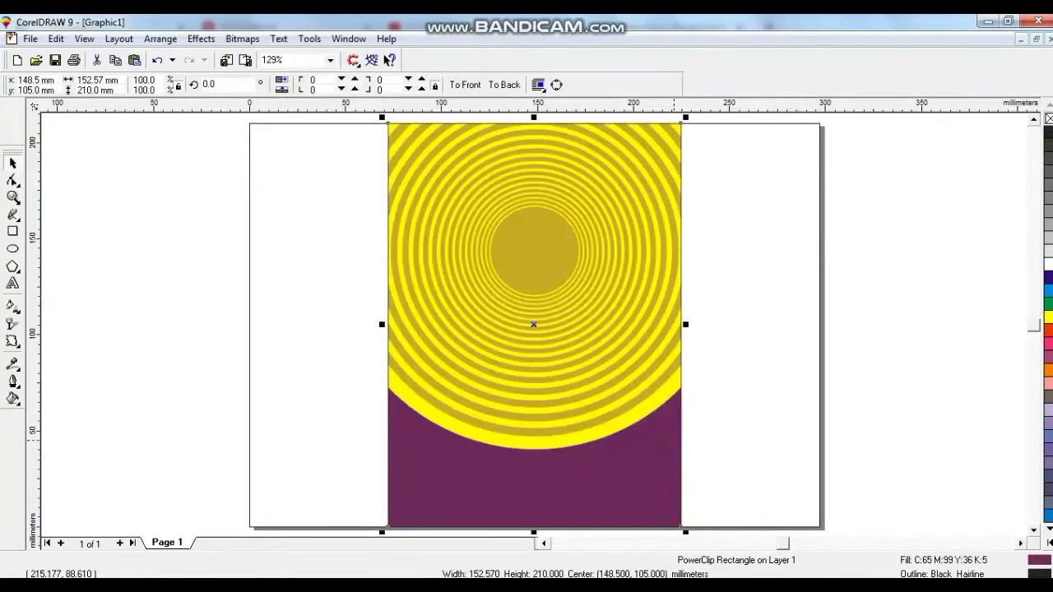
pyautogui.click(831, 409)
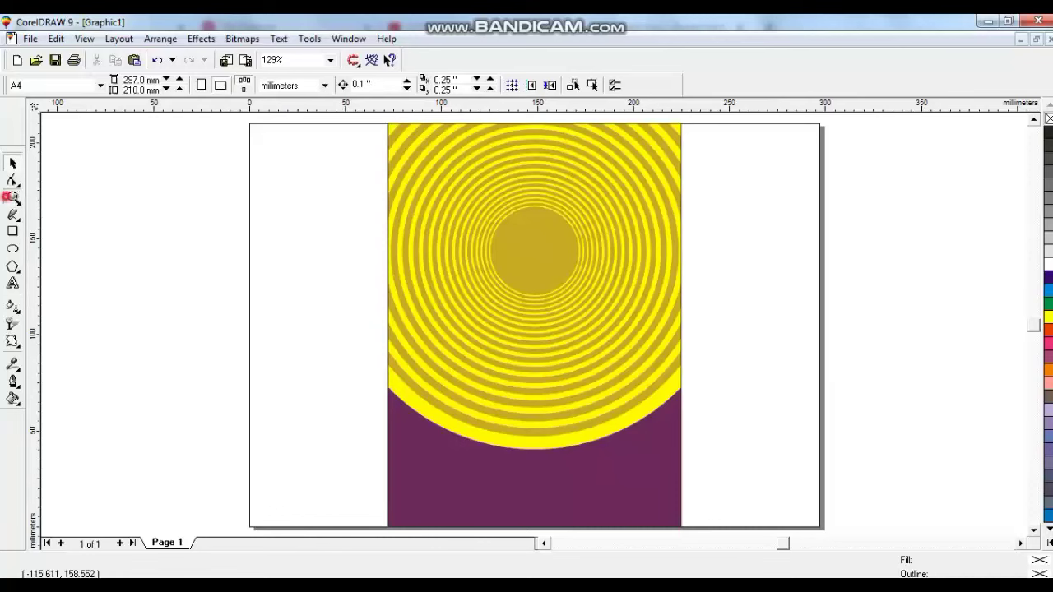
# Step: Convert the tilted Tania Snacks logo photo to a 300 dpi RGB 24-bit bitmap with anti-aliasing
pyautogui.click(12, 197)
pyautogui.moveTo(398, 159); pyautogui.dragTo(774, 356)
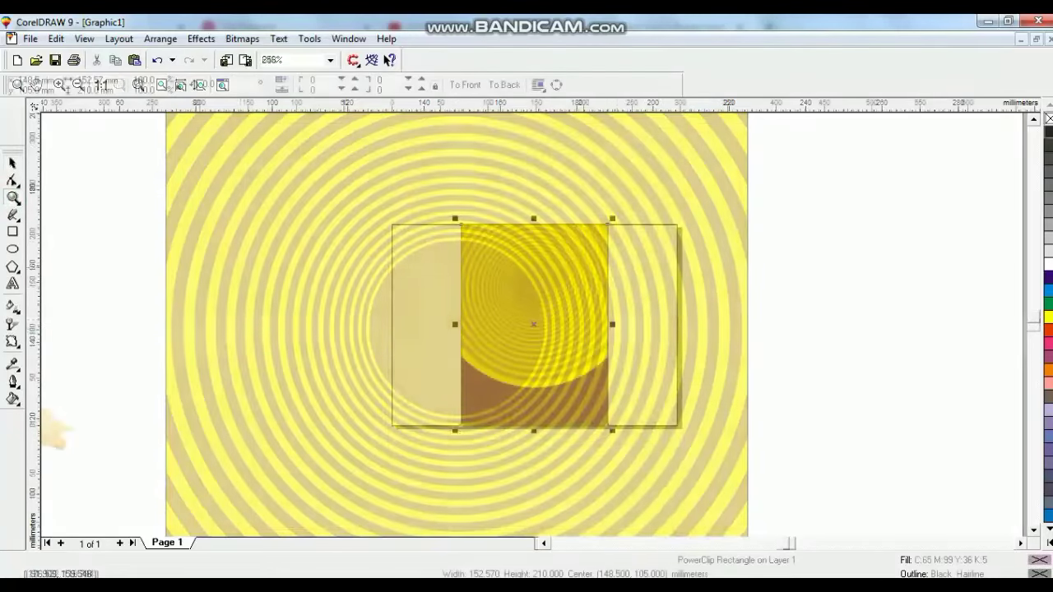
pyautogui.click(100, 297)
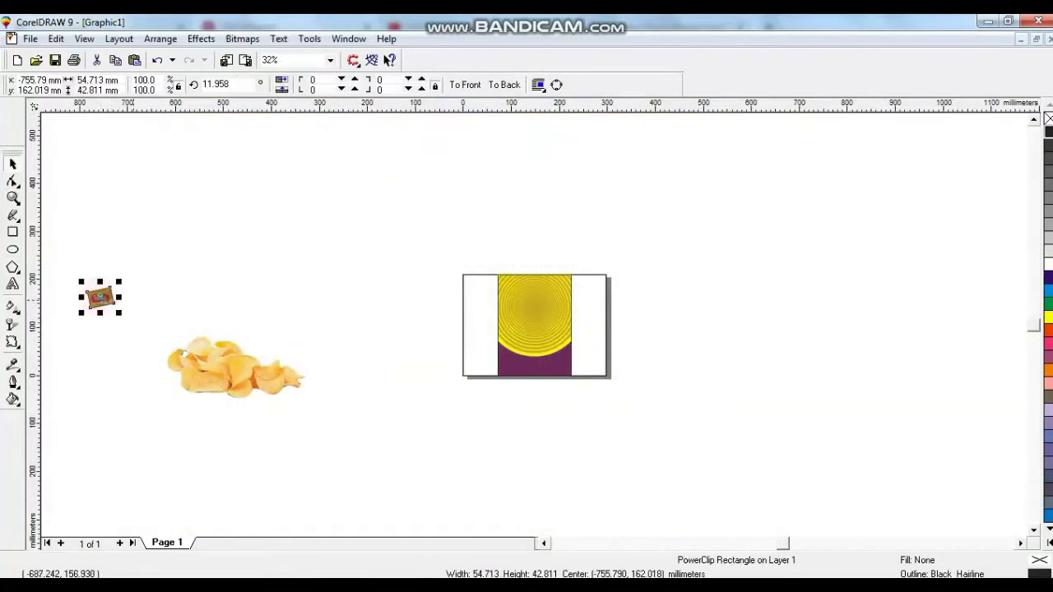
pyautogui.click(242, 39)
pyautogui.click(244, 52)
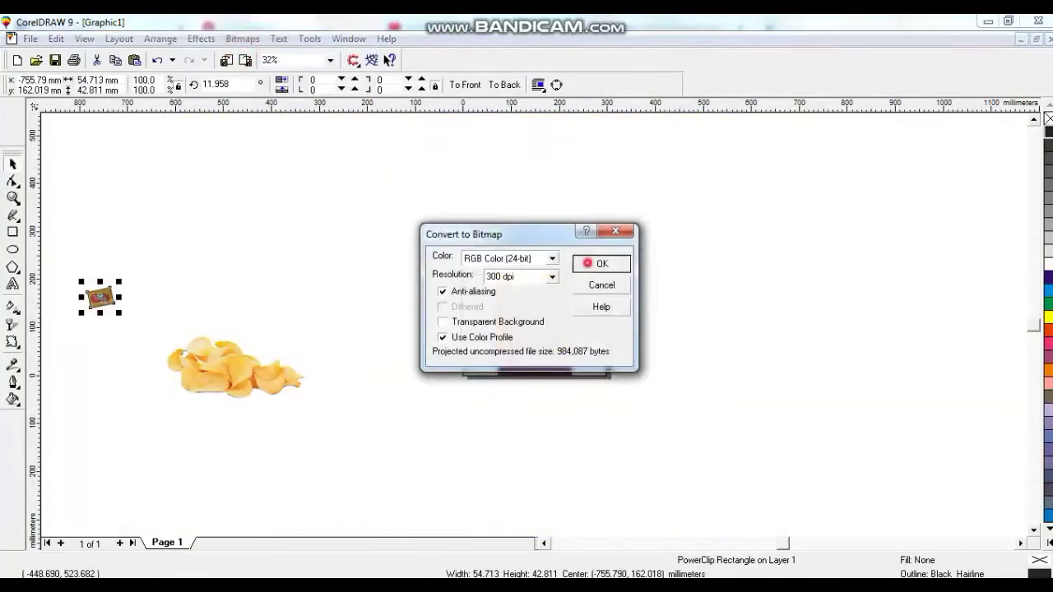
pyautogui.click(600, 263)
pyautogui.hotkey('shift', 'F2')
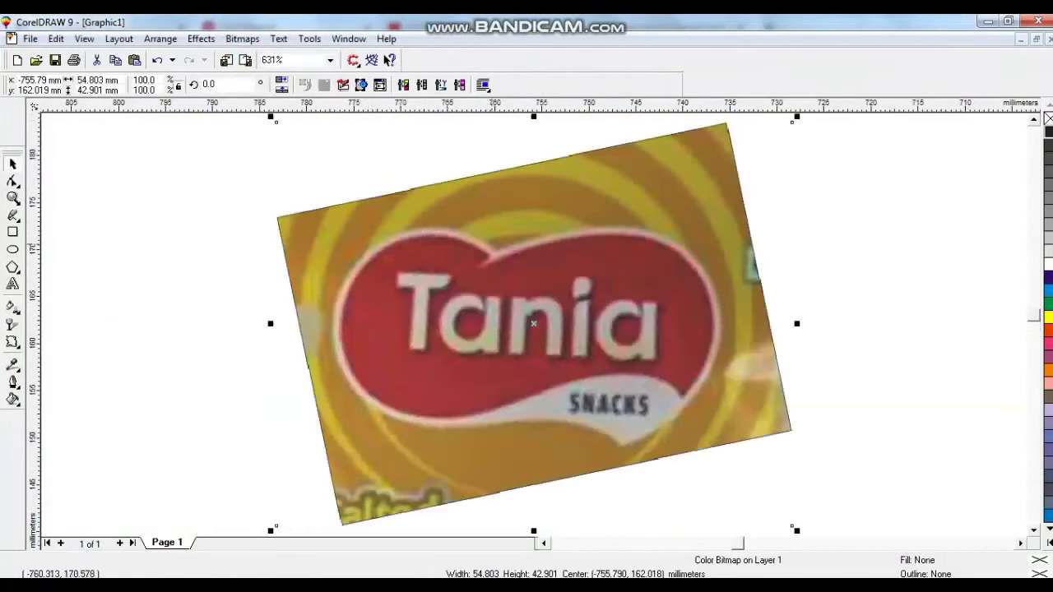
# Step: Draw a closed five-node Freehand outline with straight segments roughly around the red shape of the Tania logo
pyautogui.click(13, 211)
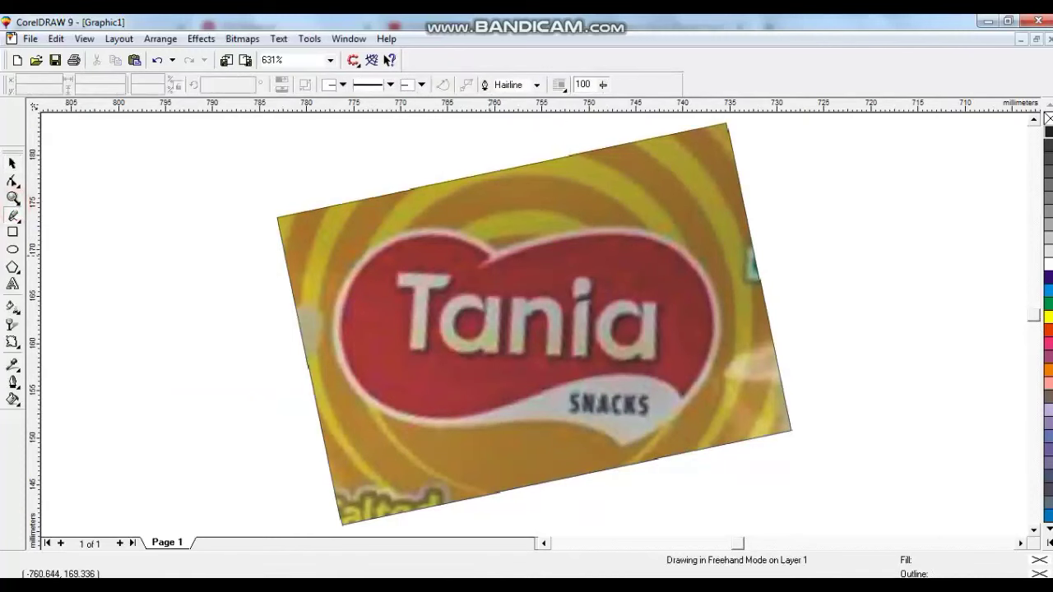
pyautogui.click(488, 254)
pyautogui.click(478, 269)
pyautogui.click(478, 269)
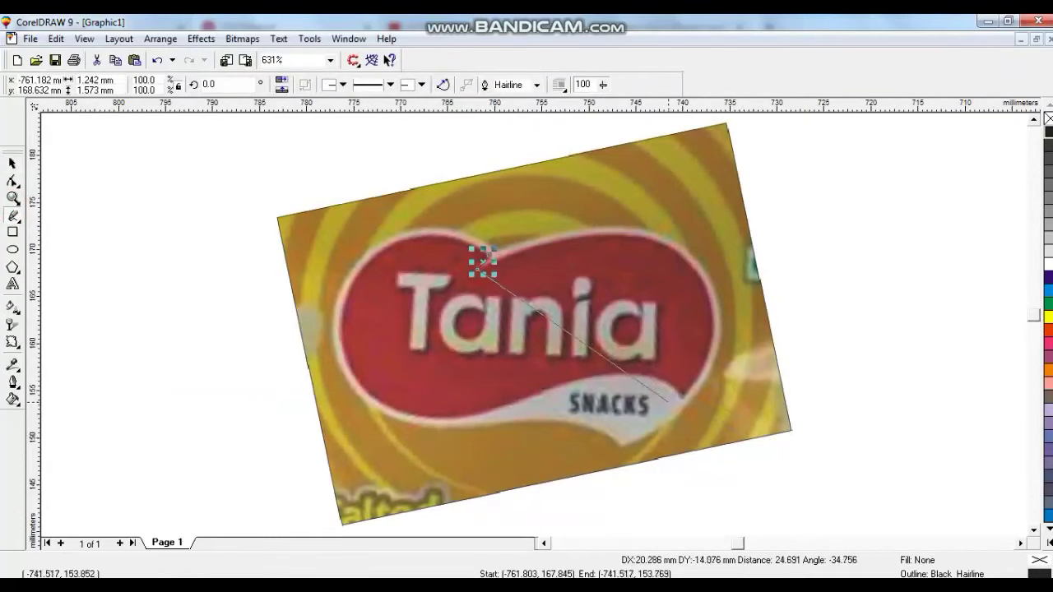
pyautogui.click(680, 396)
pyautogui.click(512, 402)
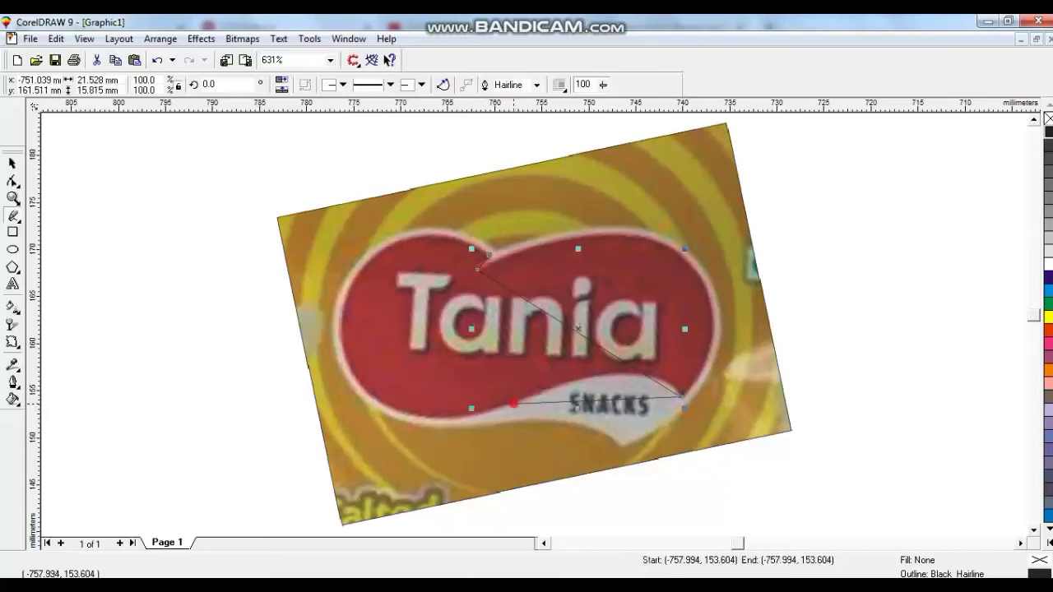
pyautogui.click(351, 282)
pyautogui.click(487, 255)
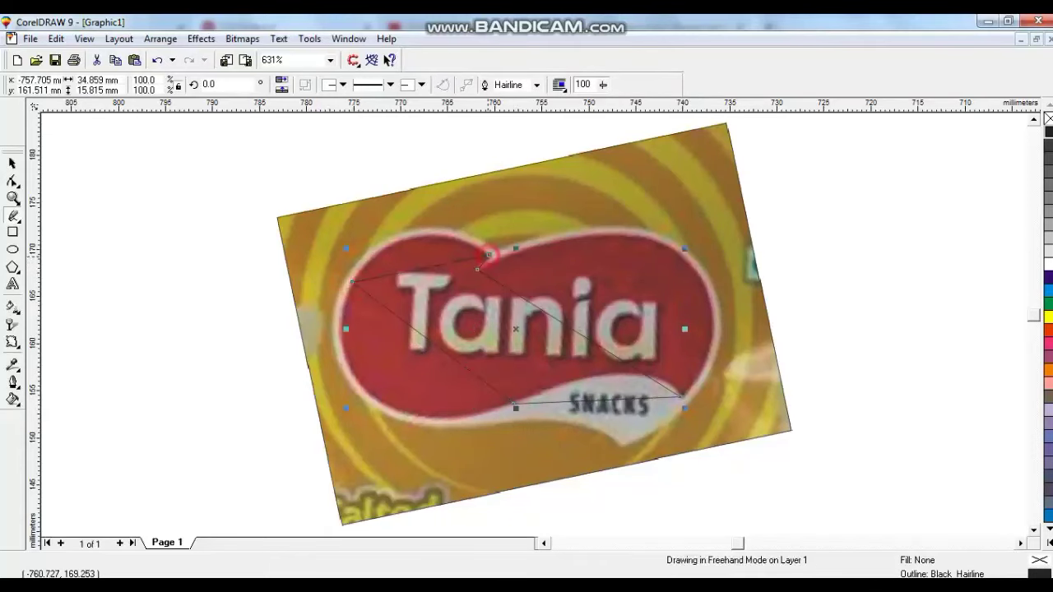
# Step: Convert the inner outline's segments to curves and bend its upper-left, left and lower edges along the logo's red shape
pyautogui.click(12, 180)
pyautogui.moveTo(139, 181); pyautogui.dragTo(766, 470)
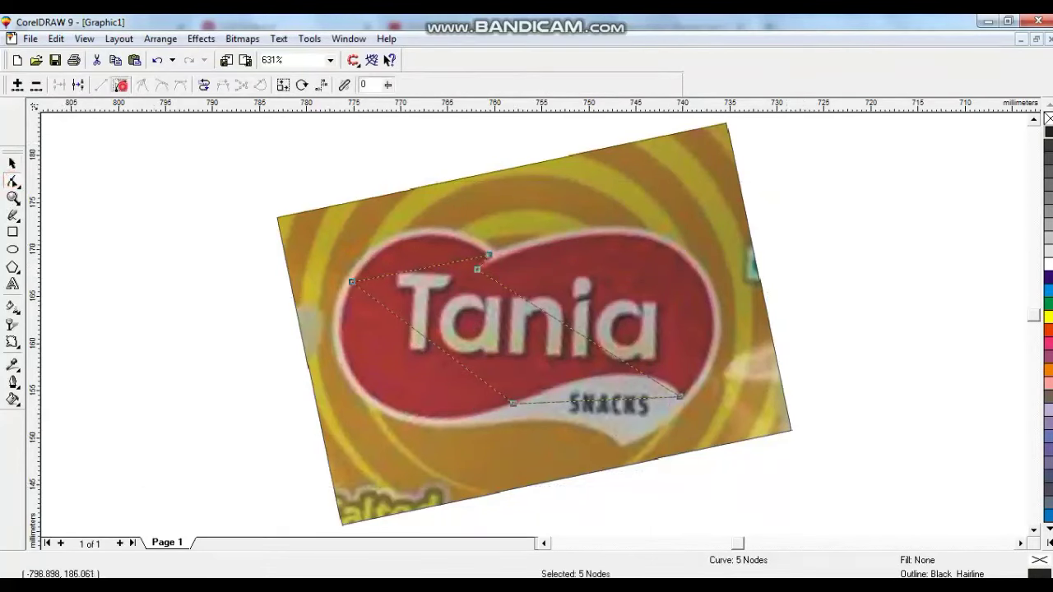
pyautogui.click(488, 255)
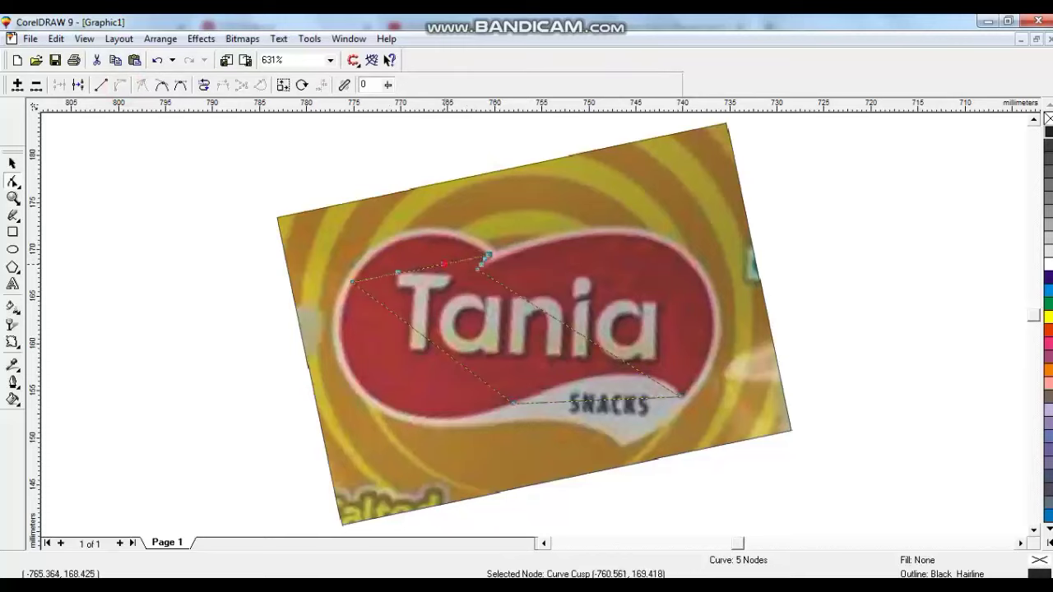
pyautogui.moveTo(444, 264); pyautogui.dragTo(441, 222)
pyautogui.moveTo(400, 269); pyautogui.dragTo(376, 233)
pyautogui.moveTo(406, 321); pyautogui.dragTo(320, 347)
pyautogui.moveTo(461, 362); pyautogui.dragTo(371, 444)
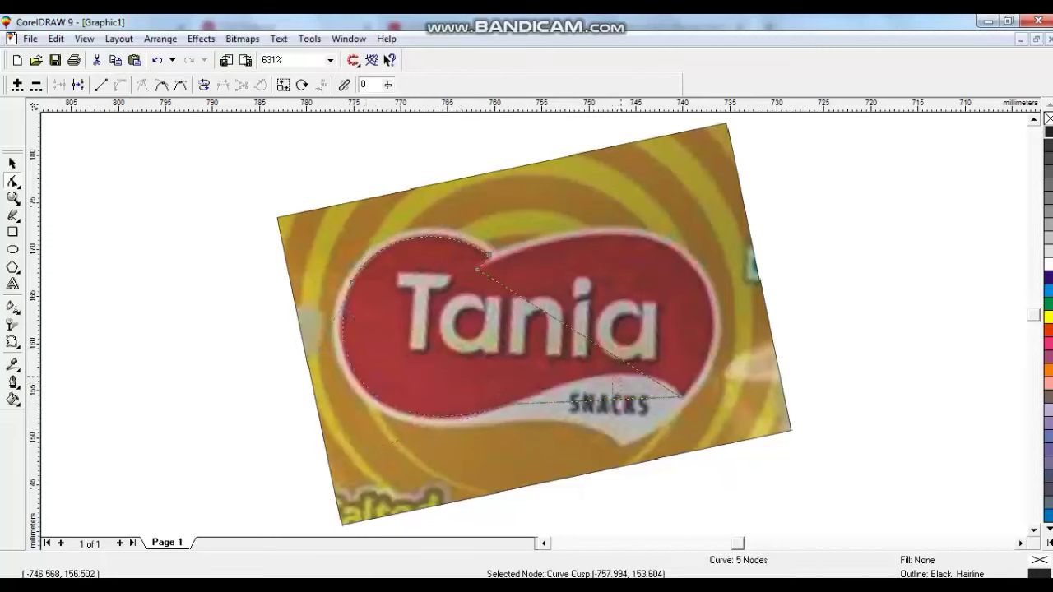
pyautogui.moveTo(613, 397); pyautogui.dragTo(622, 369)
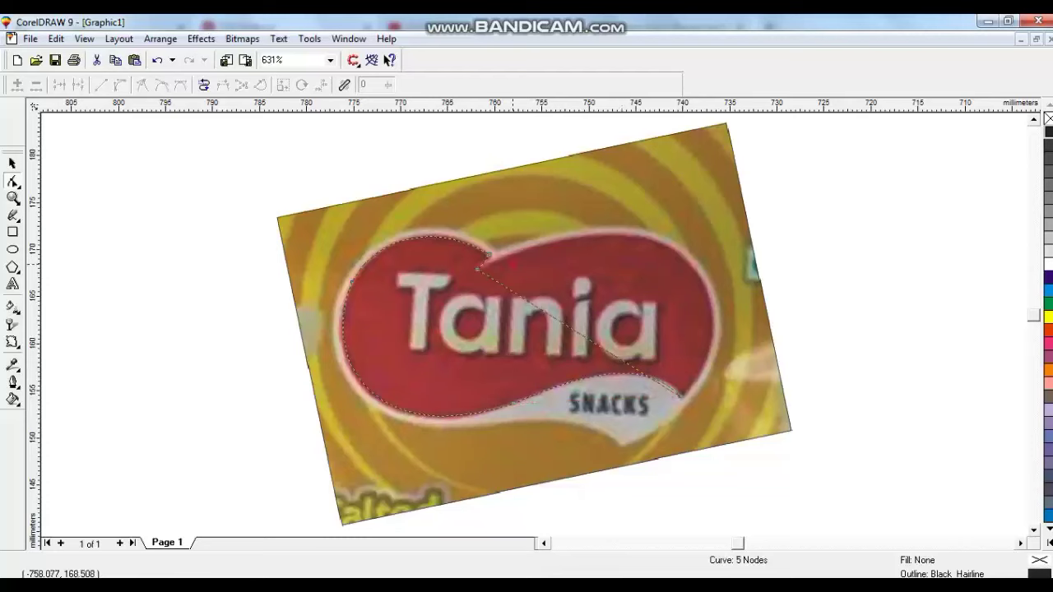
# Step: Bend the inner outline's remaining long segment around the upper-right lobe of the logo's red shape
pyautogui.click(478, 268)
pyautogui.moveTo(540, 309); pyautogui.dragTo(647, 202)
pyautogui.moveTo(609, 351); pyautogui.dragTo(745, 311)
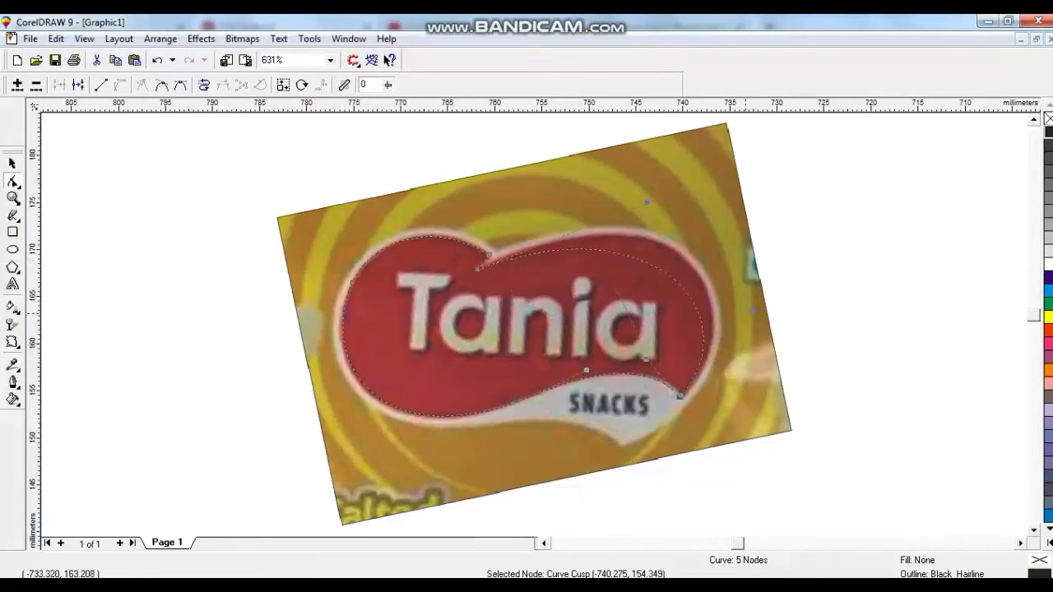
pyautogui.moveTo(647, 203); pyautogui.dragTo(697, 170)
pyautogui.moveTo(752, 311); pyautogui.dragTo(757, 316)
# Step: Fill the traced inner logo shape with solid red
pyautogui.click(13, 163)
pyautogui.click(1047, 330)
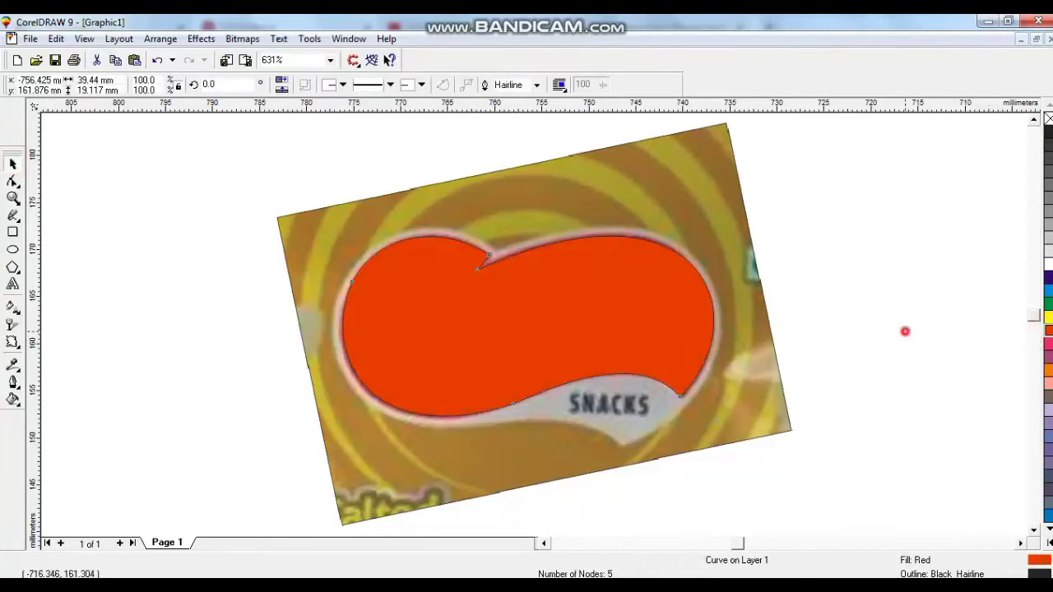
pyautogui.click(905, 333)
# Step: Draw a closed five-node Freehand outline with straight segments roughly around the logo's white border, including the Snacks tail
pyautogui.click(13, 216)
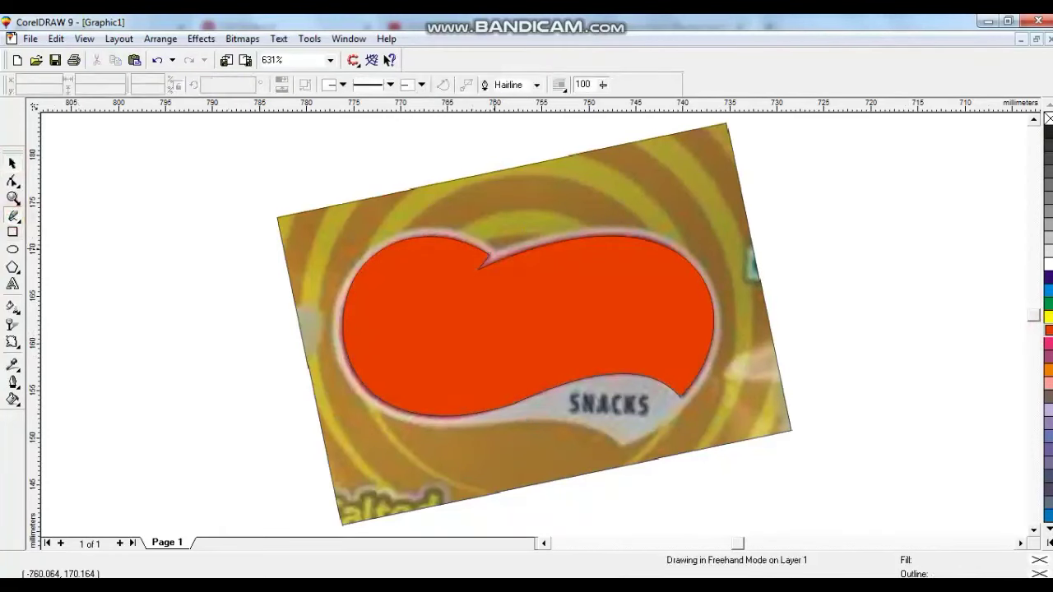
pyautogui.click(486, 262)
pyautogui.doubleClick(350, 376)
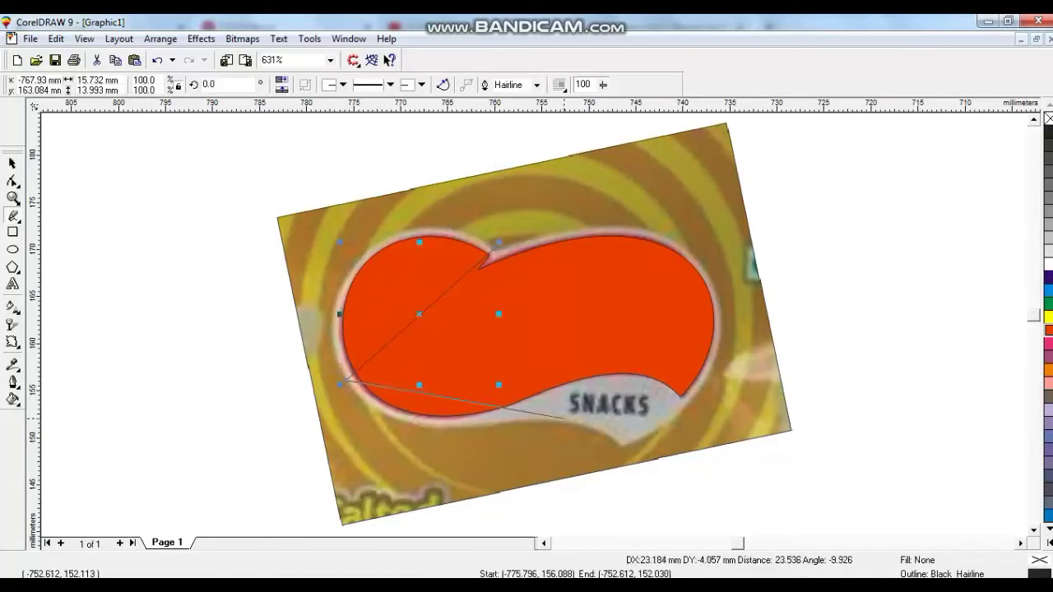
pyautogui.doubleClick(568, 421)
pyautogui.doubleClick(622, 444)
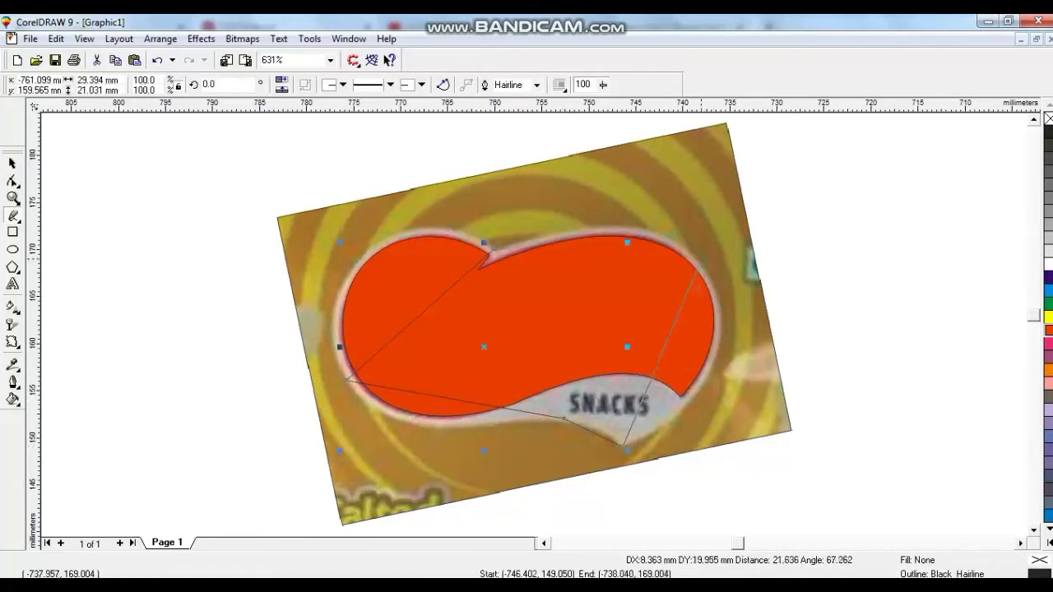
pyautogui.doubleClick(699, 260)
pyautogui.click(492, 248)
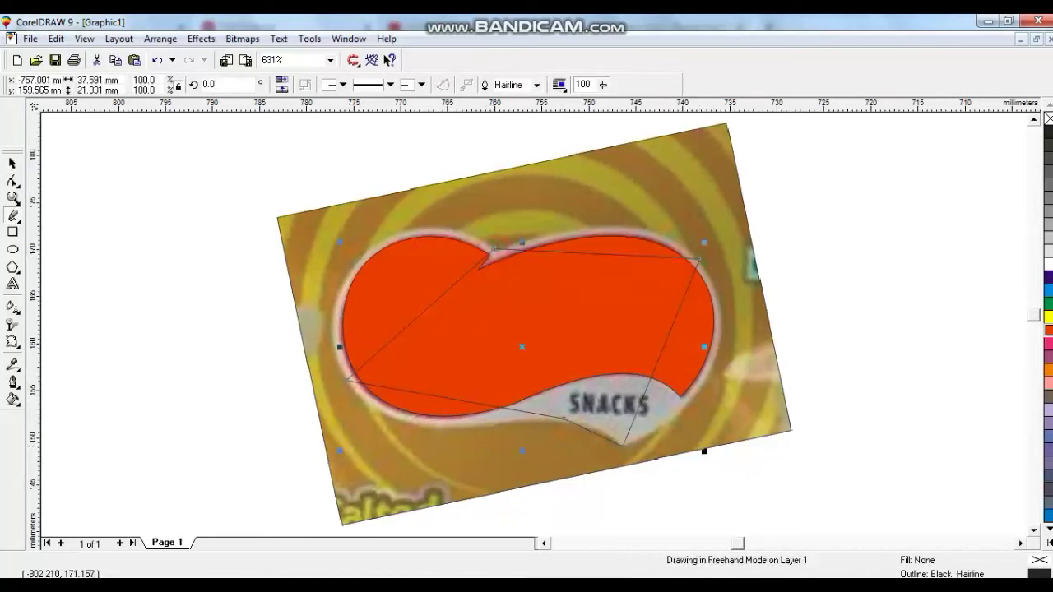
# Step: Convert the outer outline's segments to curves and bend its left one along the outside of the logo's white border
pyautogui.click(12, 180)
pyautogui.moveTo(242, 183); pyautogui.dragTo(838, 491)
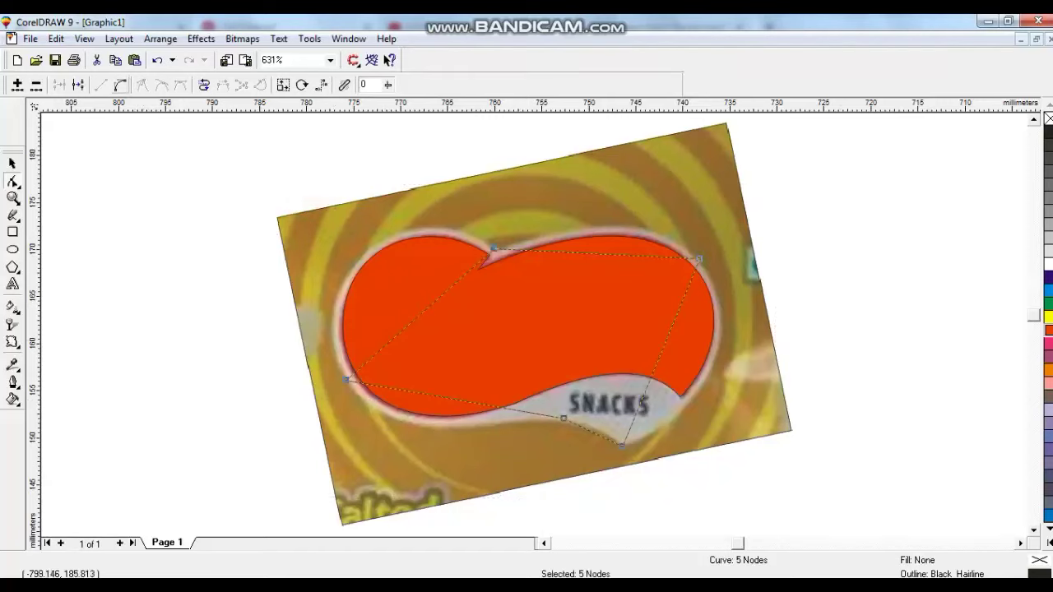
pyautogui.click(121, 84)
pyautogui.moveTo(450, 228); pyautogui.dragTo(514, 283)
pyautogui.moveTo(444, 292); pyautogui.dragTo(405, 197)
pyautogui.moveTo(395, 335); pyautogui.dragTo(392, 333)
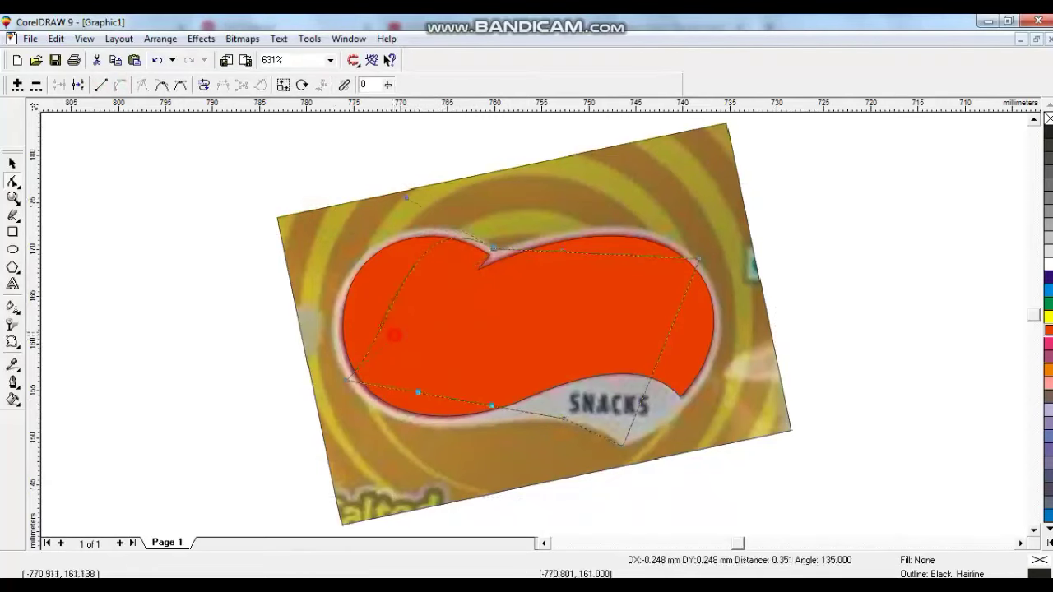
pyautogui.moveTo(317, 280); pyautogui.dragTo(293, 276)
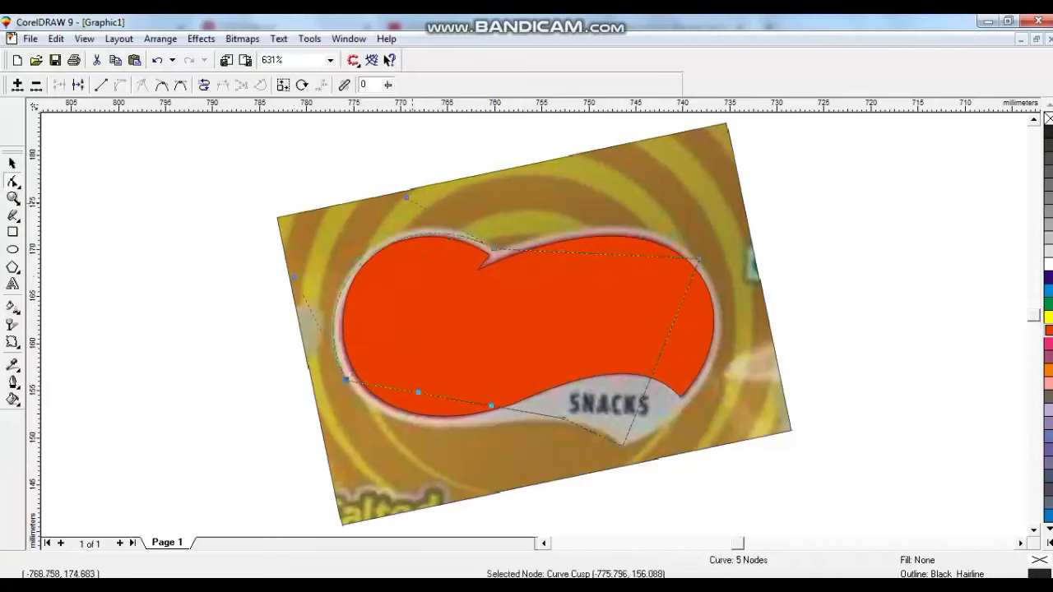
pyautogui.moveTo(406, 197); pyautogui.dragTo(396, 182)
pyautogui.moveTo(347, 403); pyautogui.dragTo(334, 409)
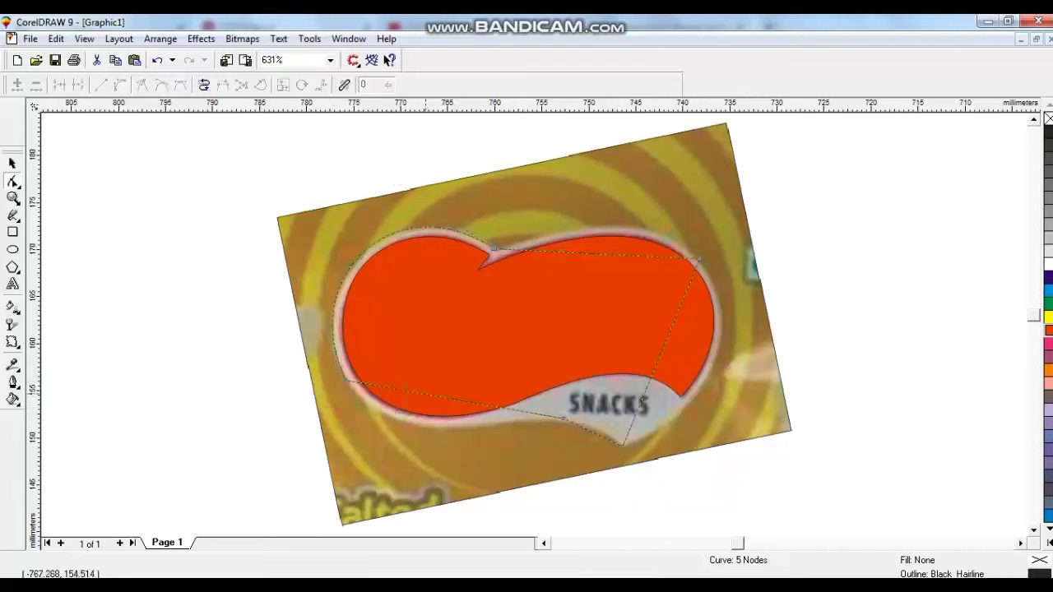
# Step: Bend the outer outline's two lower segments along the white border's bottom edge and the Snacks tail
pyautogui.moveTo(417, 392); pyautogui.dragTo(394, 453)
pyautogui.moveTo(491, 405); pyautogui.dragTo(489, 414)
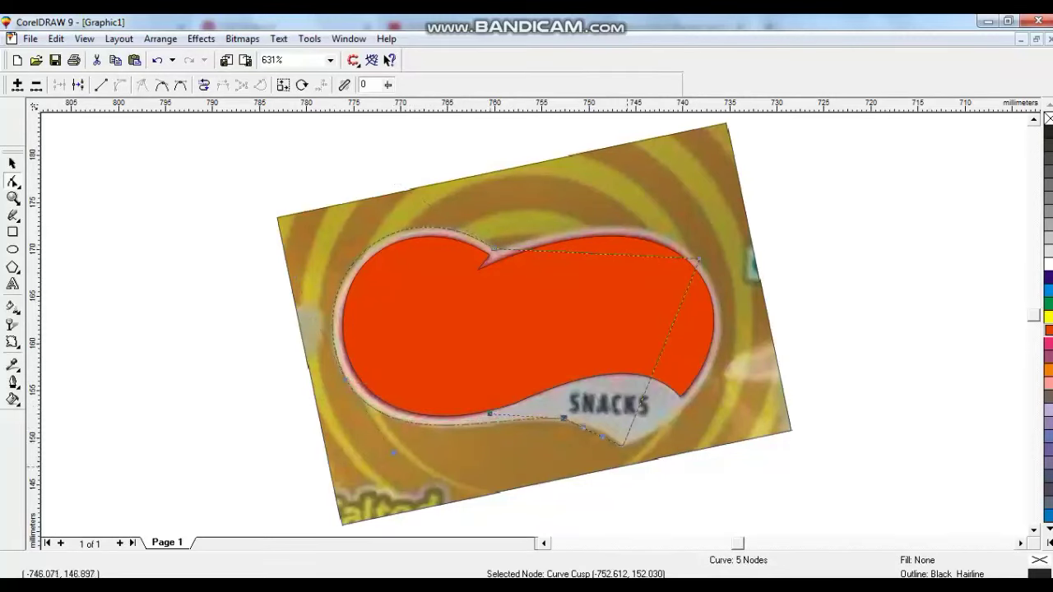
pyautogui.moveTo(592, 432); pyautogui.dragTo(597, 422)
pyautogui.click(621, 415)
# Step: Bend the outer outline's right and upper segments around the logo's right lobe and along its top edge
pyautogui.moveTo(648, 384); pyautogui.dragTo(702, 416)
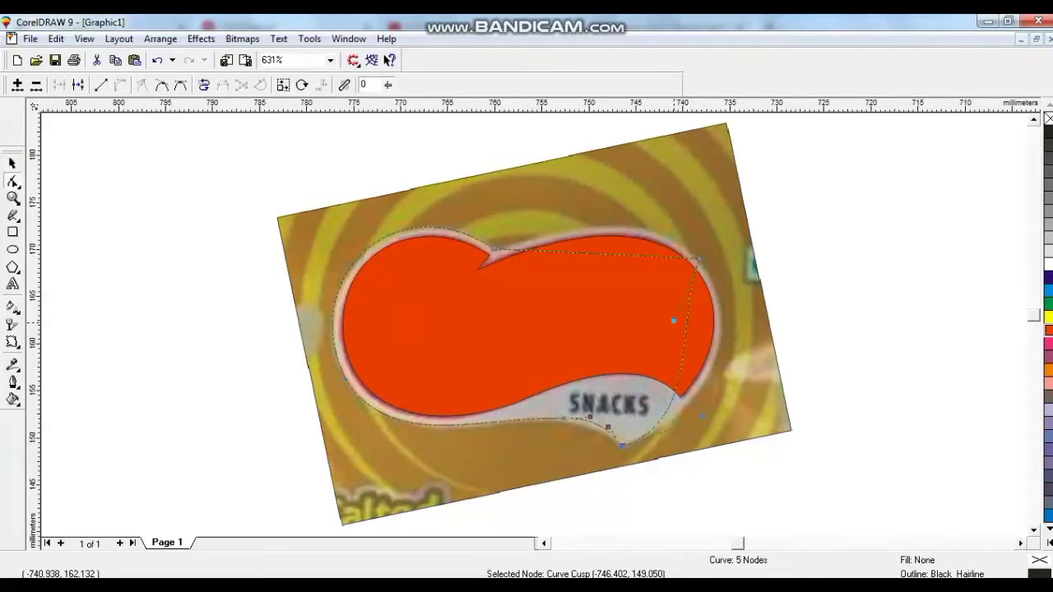
pyautogui.moveTo(673, 320); pyautogui.dragTo(753, 326)
pyautogui.moveTo(615, 255); pyautogui.dragTo(627, 225)
# Step: Fill the outer outline with white behind the red shape and delete the traced logo photo
pyautogui.click(1047, 257)
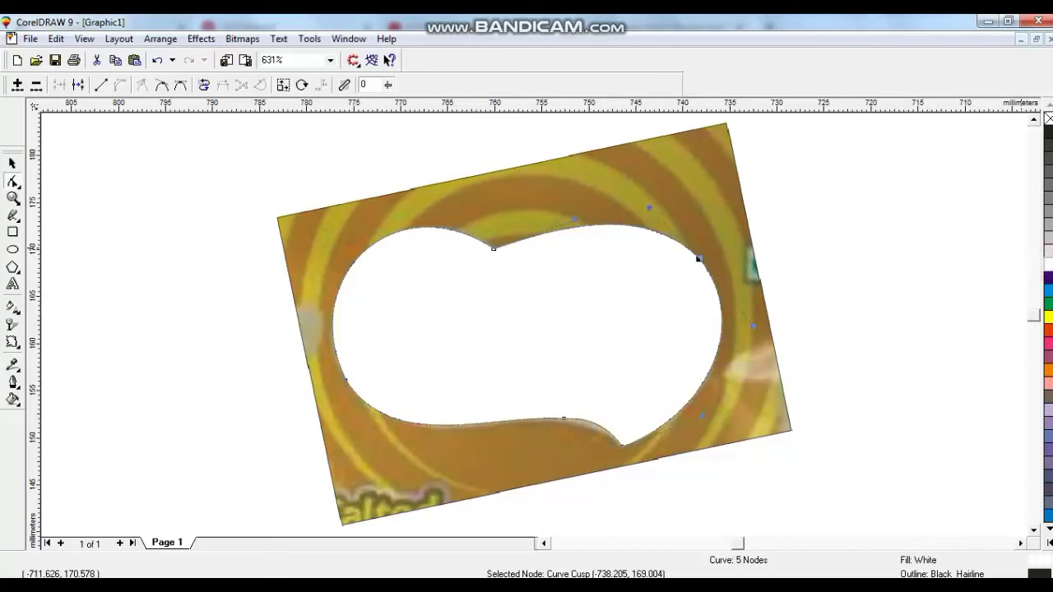
pyautogui.click(14, 164)
pyautogui.press('F3')
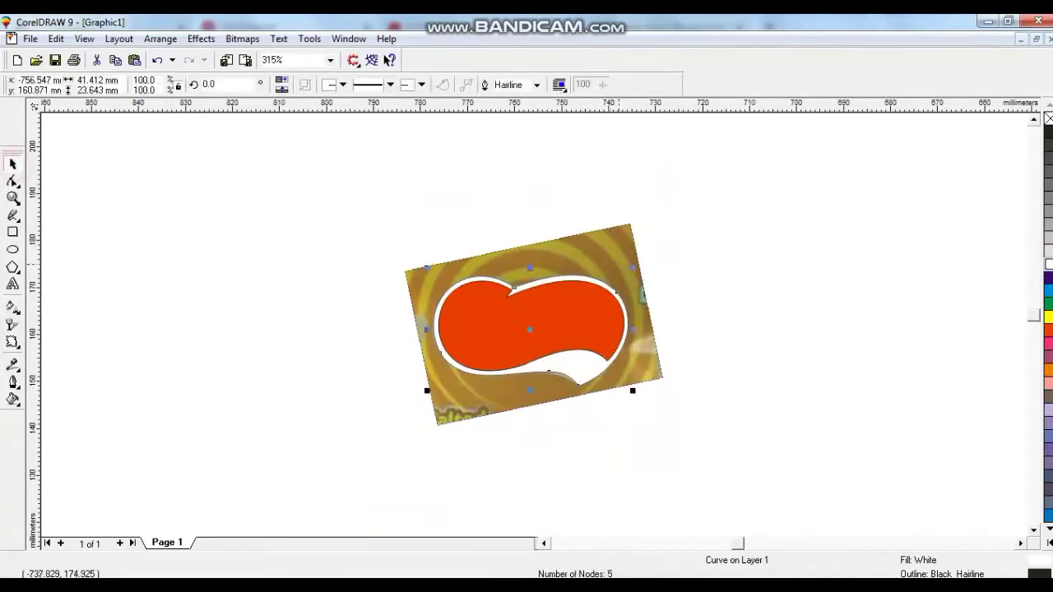
pyautogui.click(622, 260)
pyautogui.press('Delete')
# Step: Remove the outline strokes from the red and white logo shapes and group them
pyautogui.moveTo(686, 246); pyautogui.dragTo(396, 424)
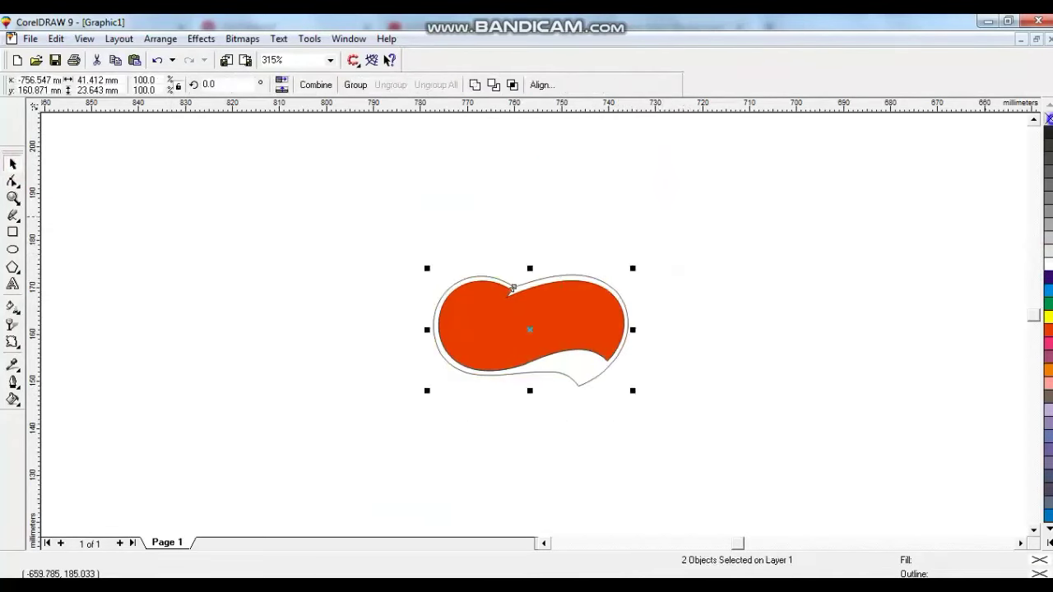
pyautogui.press('F4')
pyautogui.hotkey('ctrl', 'g')
# Step: Move the logo group onto the centre of the packet's rings and enlarge it to about 80.6 by 46 mm
pyautogui.moveTo(92, 254); pyautogui.dragTo(872, 270)
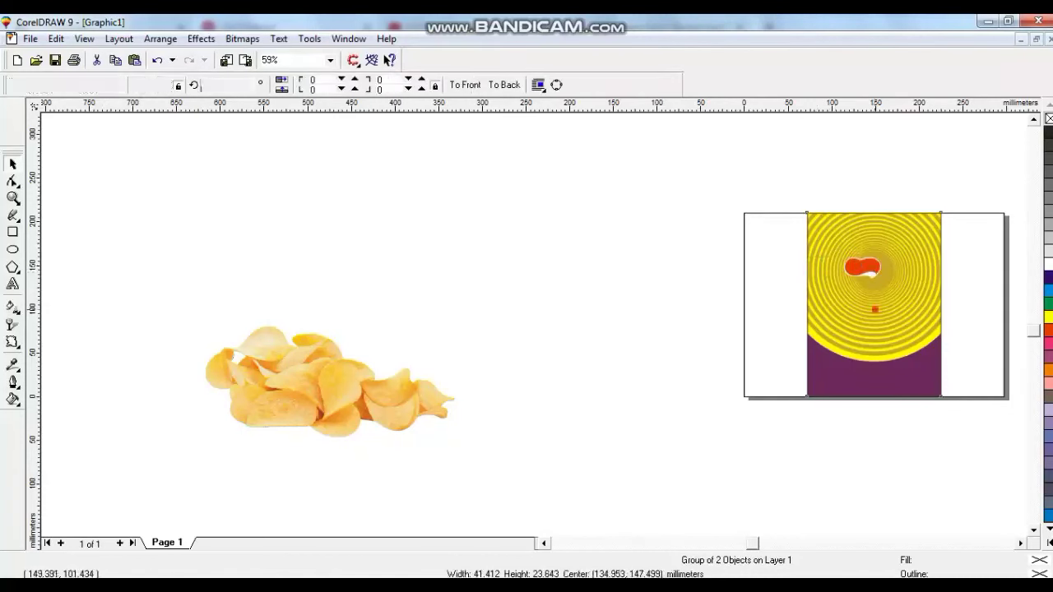
pyautogui.click(875, 309)
pyautogui.hotkey('shift', 'F2')
pyautogui.moveTo(525, 235); pyautogui.dragTo(544, 211)
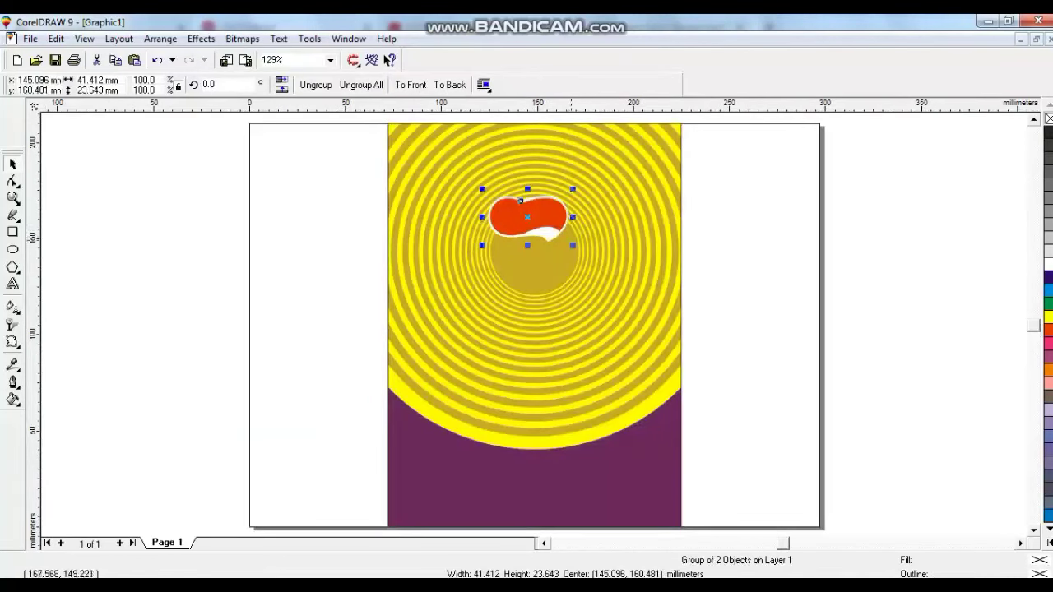
pyautogui.moveTo(572, 245); pyautogui.dragTo(599, 263)
pyautogui.moveTo(543, 210); pyautogui.dragTo(550, 229)
pyautogui.moveTo(552, 240); pyautogui.dragTo(553, 247)
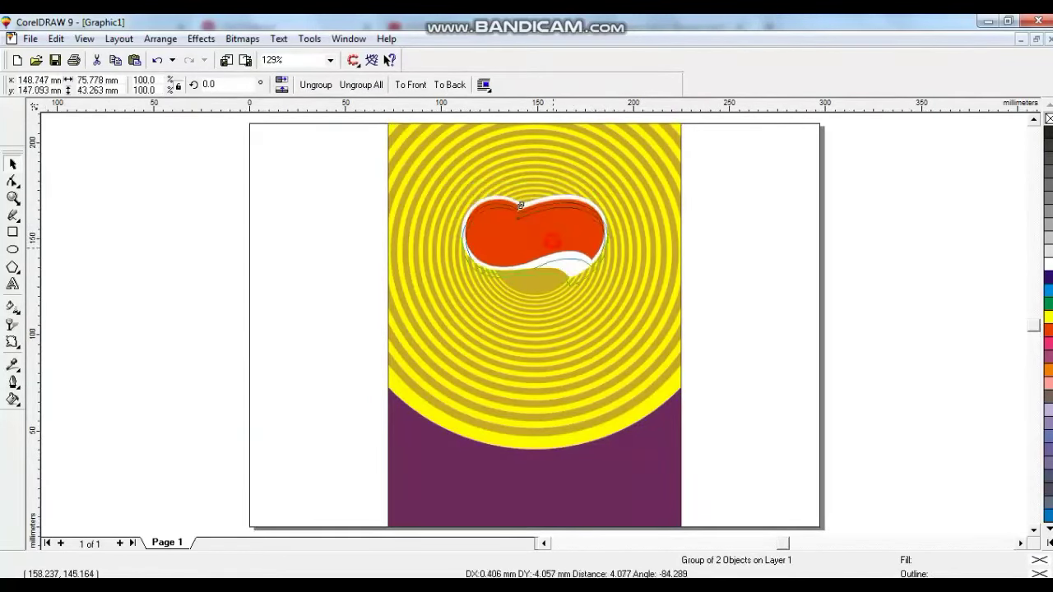
pyautogui.moveTo(519, 205); pyautogui.dragTo(519, 206)
pyautogui.moveTo(610, 277); pyautogui.dragTo(619, 299)
# Step: Centre the logo group horizontally on the packet background
pyautogui.click(597, 273)
pyautogui.click(597, 273)
pyautogui.keyDown('shift'); pyautogui.click(609, 306); pyautogui.keyUp('shift')
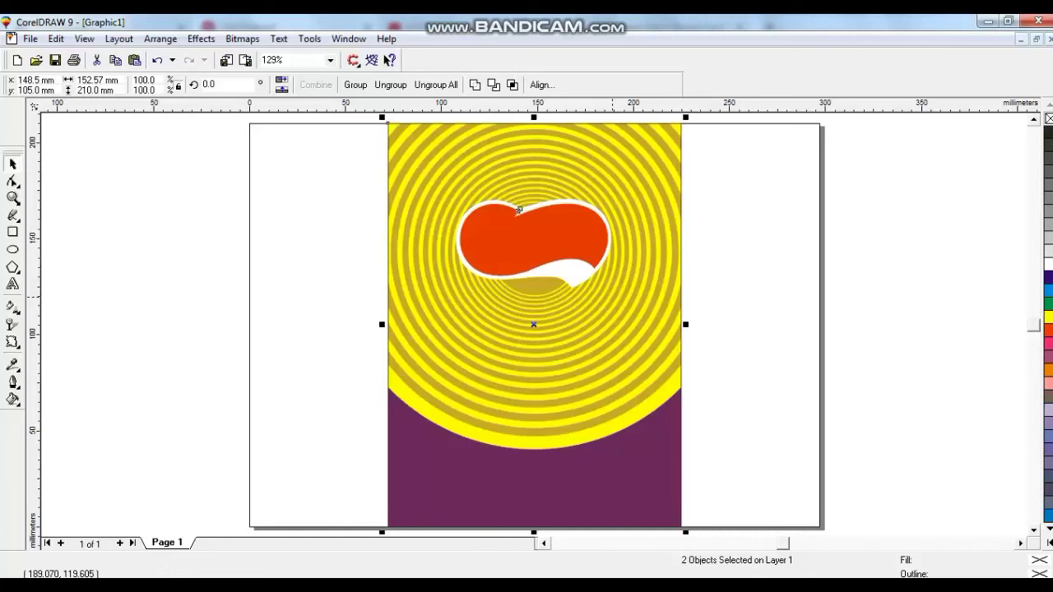
pyautogui.press('c')
pyautogui.press('Escape')
# Step: Ungroup the logo and change the red shape's uniform fill to a dark maroon
pyautogui.click(582, 273)
pyautogui.hotkey('shift', 'F2')
pyautogui.click(315, 81)
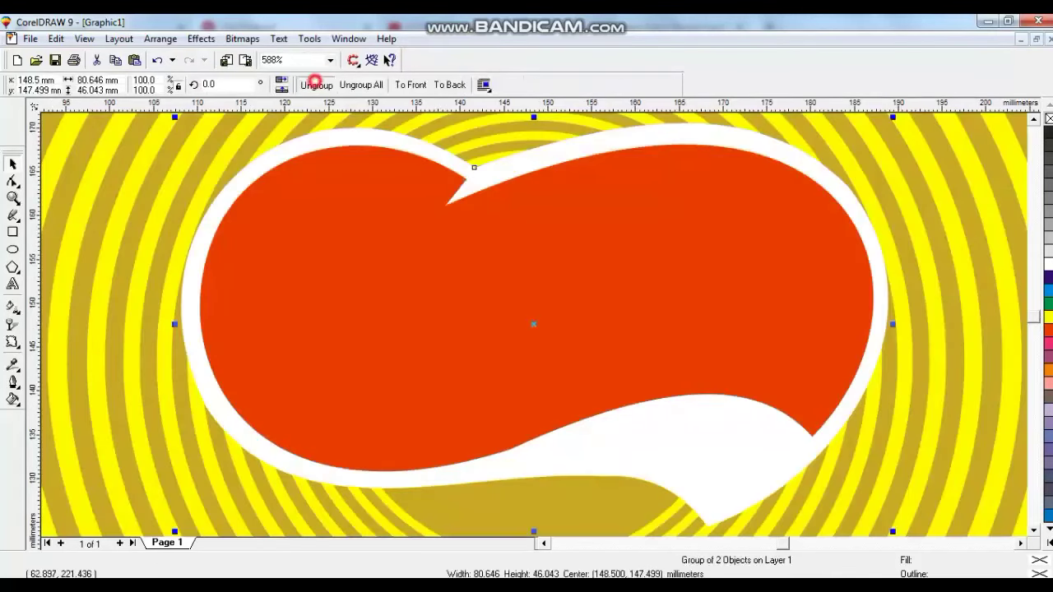
pyautogui.click(315, 83)
pyautogui.click(467, 296)
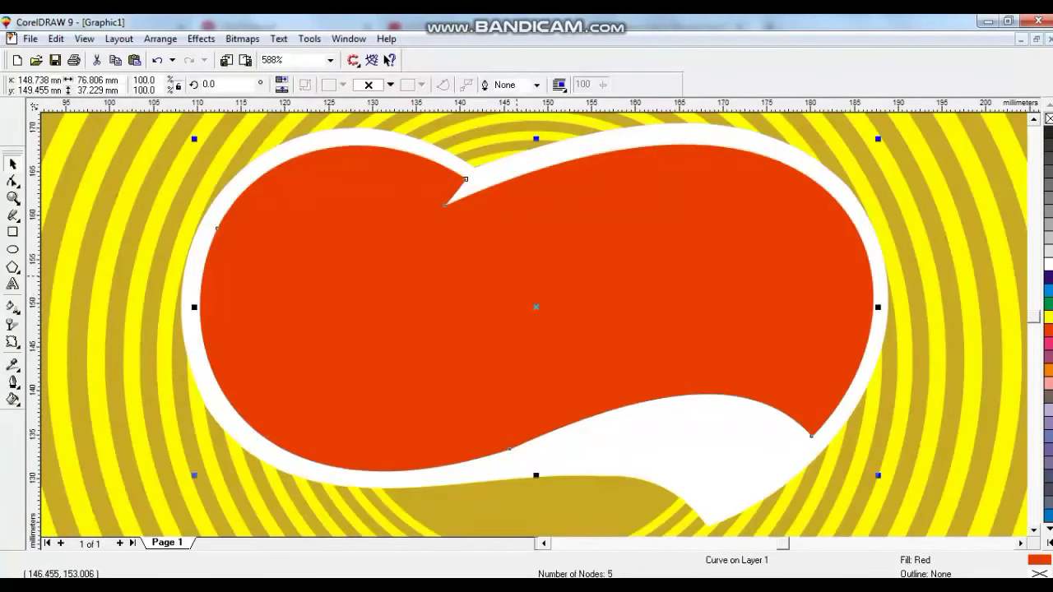
pyautogui.click(12, 400)
pyautogui.click(43, 405)
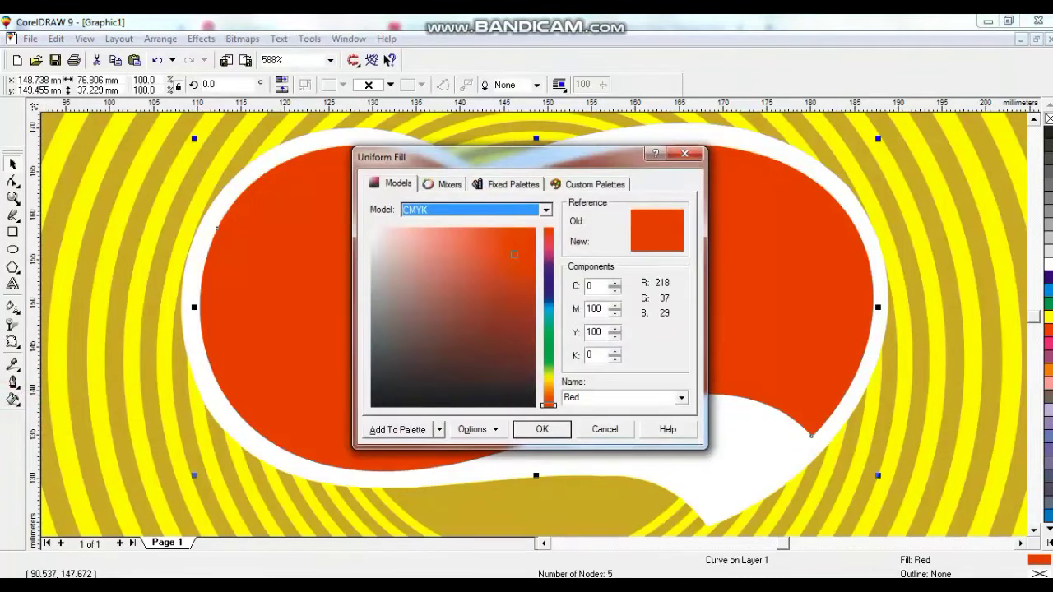
pyautogui.click(516, 353)
pyautogui.click(539, 428)
# Step: Apply a vertical linear fountain fill to the inner logo shape, running from dark maroon at the bottom to red at the top
pyautogui.press('g')
pyautogui.moveTo(507, 436); pyautogui.dragTo(505, 298)
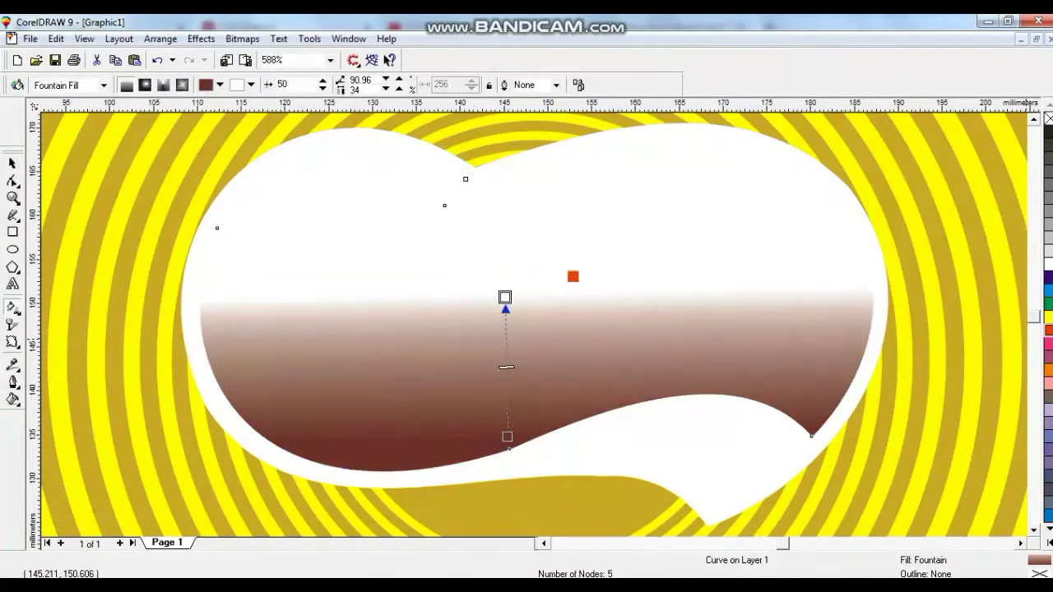
pyautogui.moveTo(505, 297); pyautogui.dragTo(505, 297)
pyautogui.moveTo(505, 298); pyautogui.dragTo(505, 229)
pyautogui.moveTo(506, 437); pyautogui.dragTo(507, 452)
pyautogui.moveTo(505, 229); pyautogui.dragTo(506, 239)
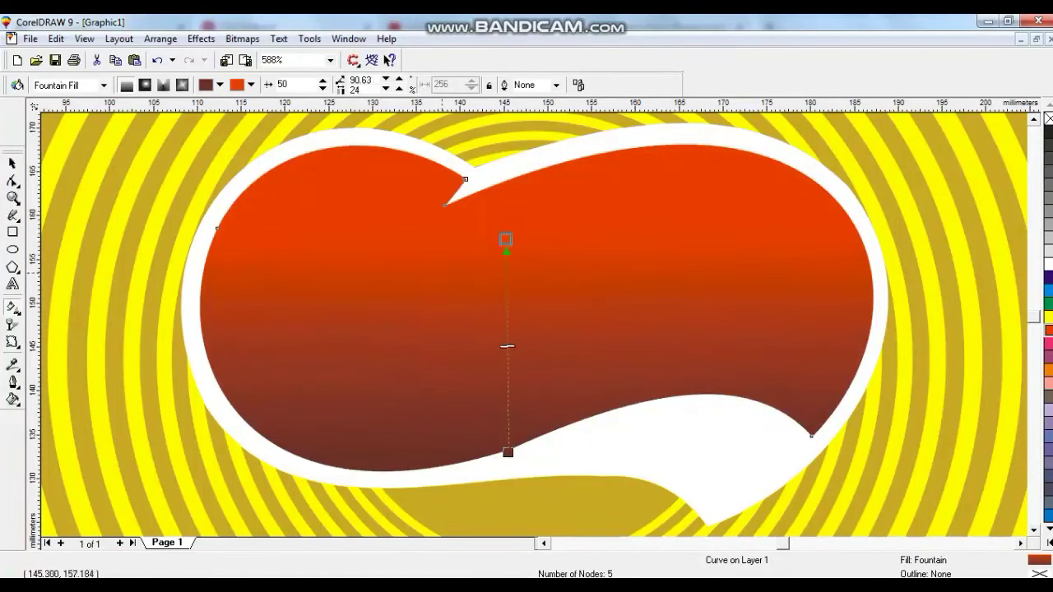
# Step: Curve the short notch segment at the top of the inner logo shape
pyautogui.click(12, 181)
pyautogui.click(43, 189)
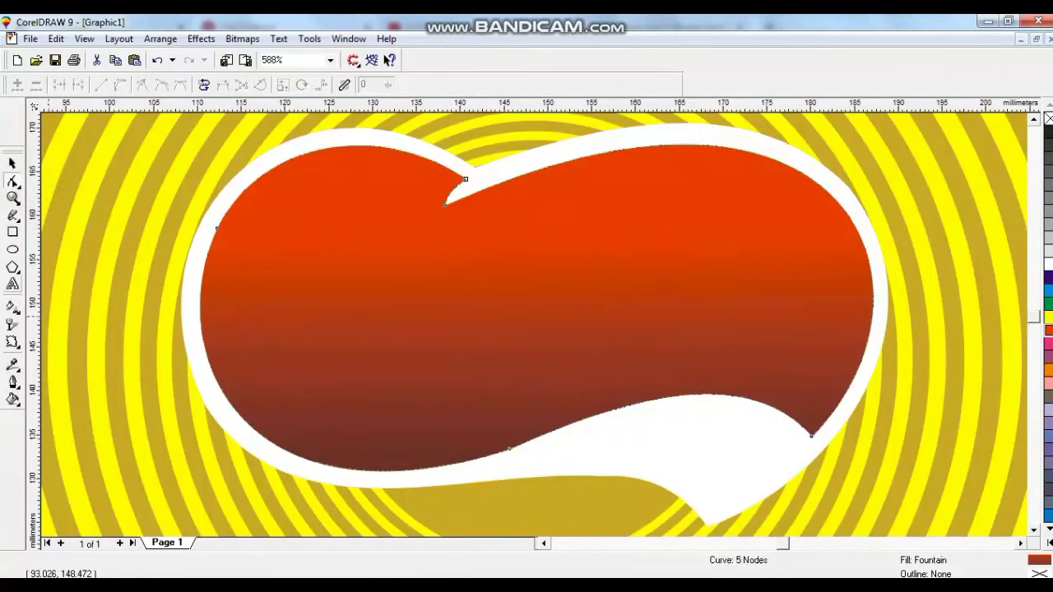
# Step: Add the artistic text "Tania" over the left edge of the logo
pyautogui.click(13, 284)
pyautogui.click(86, 294)
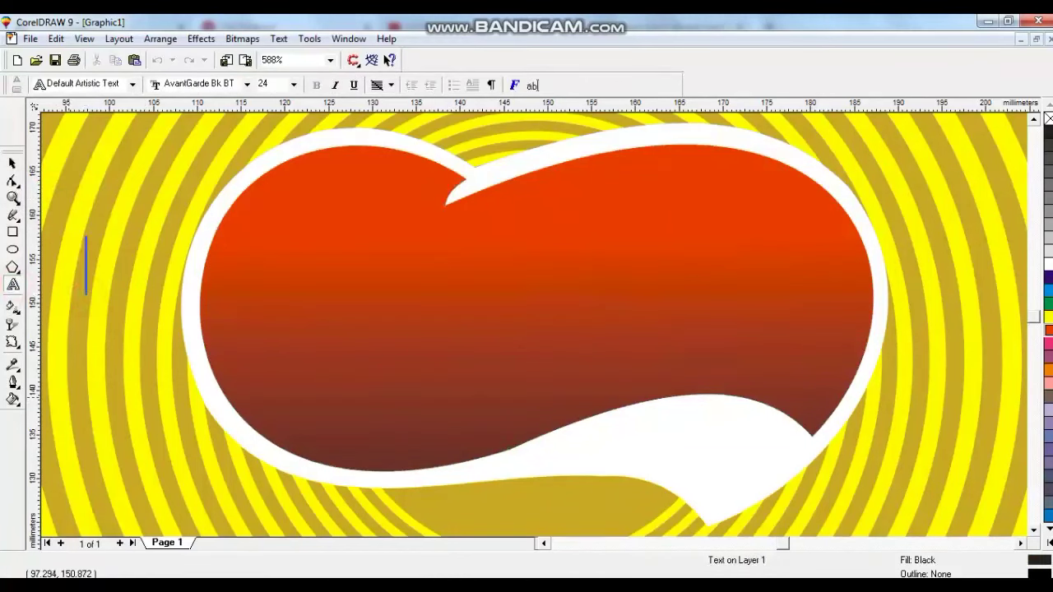
pyautogui.write('Tania')
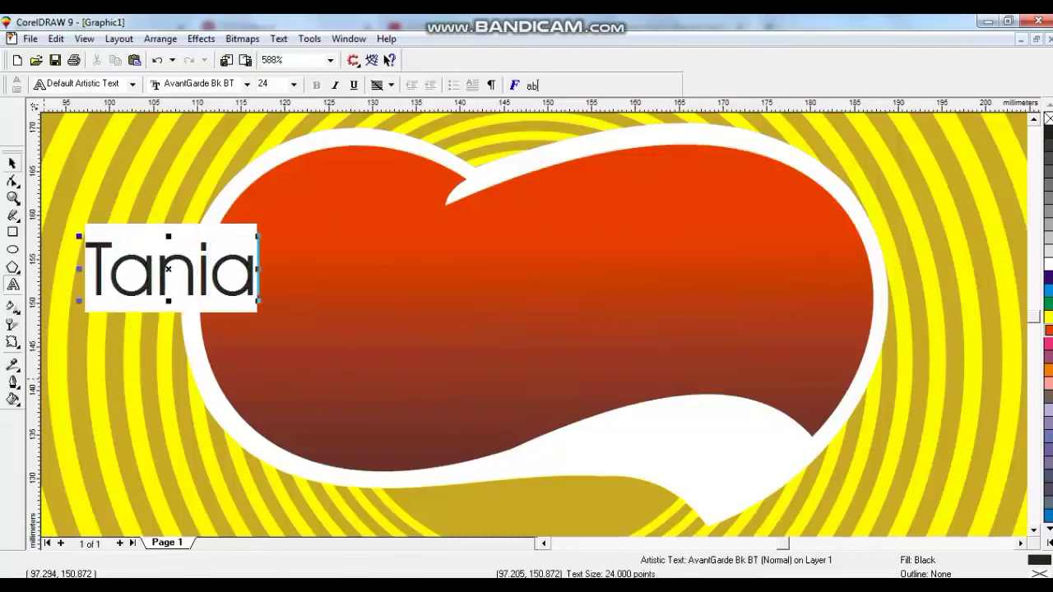
pyautogui.click(12, 163)
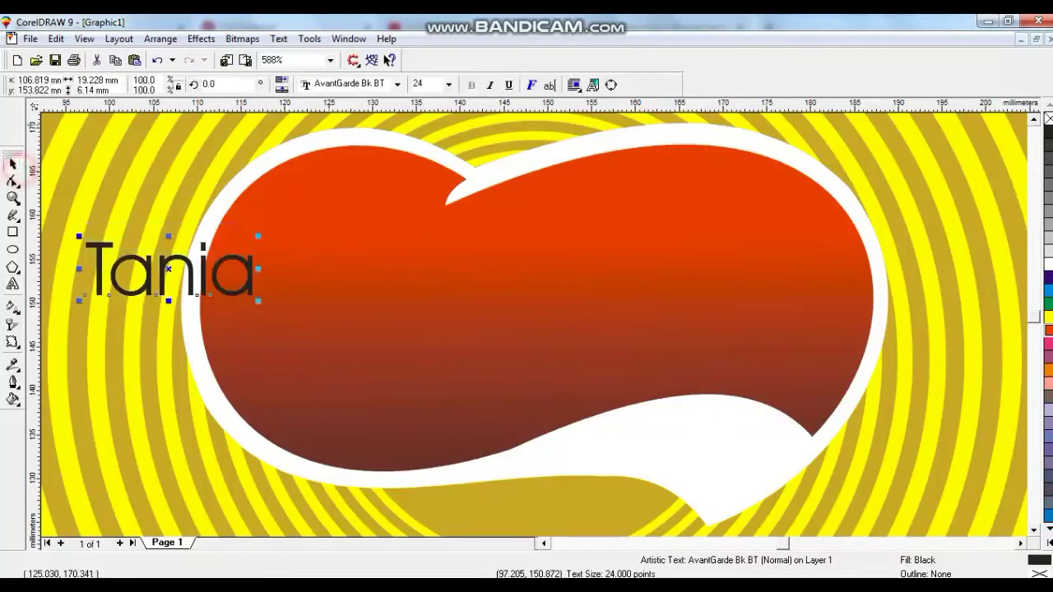
# Step: Set the "Tania" text in the ZapfHumnst Ult BT font and enlarge it to about 59 pt across the logo
pyautogui.click(353, 84)
pyautogui.press('l')
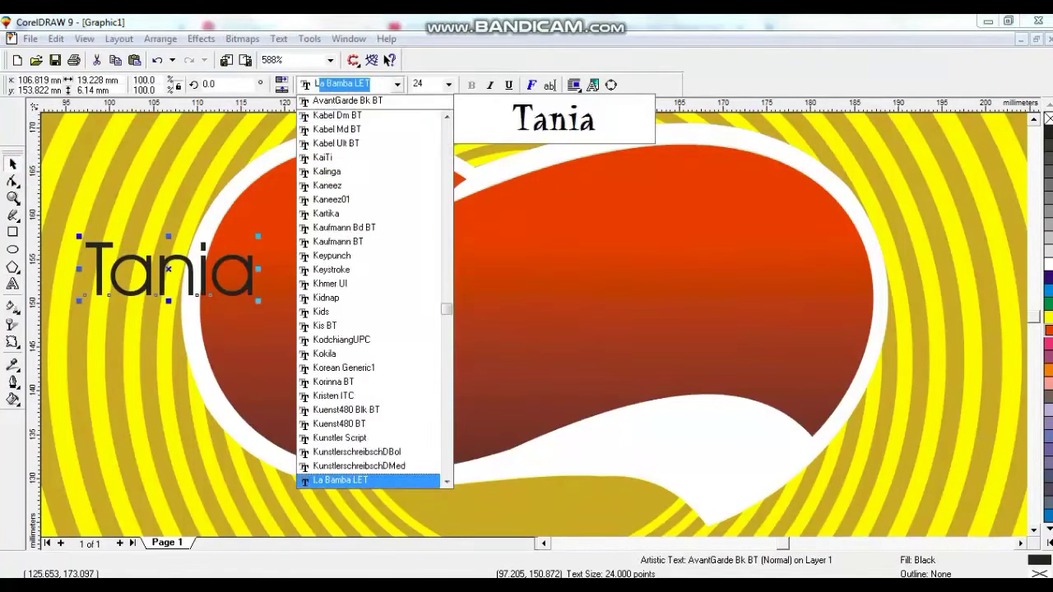
pyautogui.press('Up')
pyautogui.press('Up')
pyautogui.press('Up')
pyautogui.press('Up')
pyautogui.press('Up')
pyautogui.press('Up')
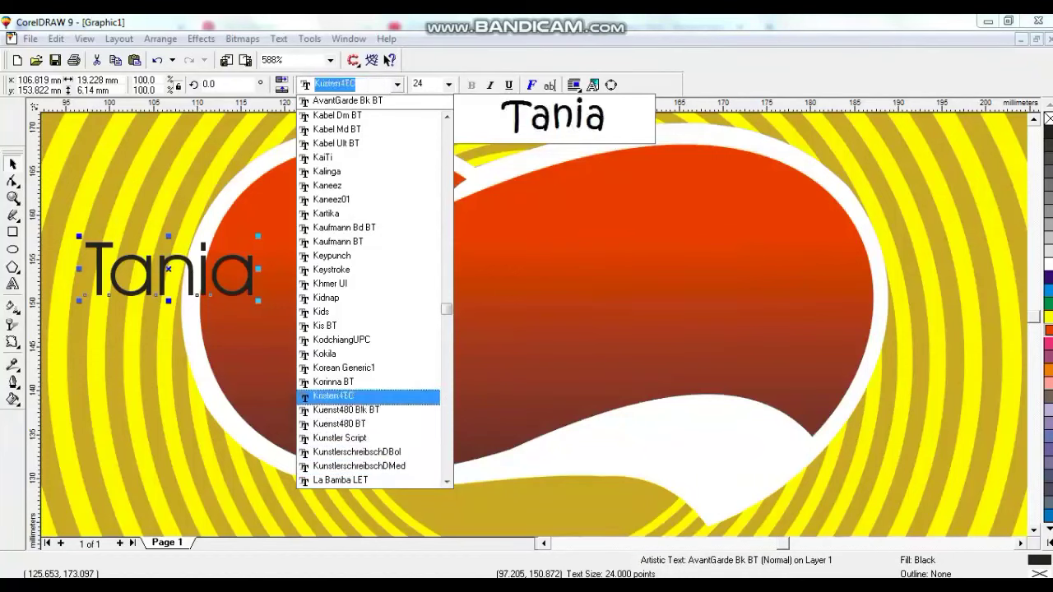
pyautogui.press('End')
pyautogui.press('Up')
pyautogui.press('Up')
pyautogui.press('Down')
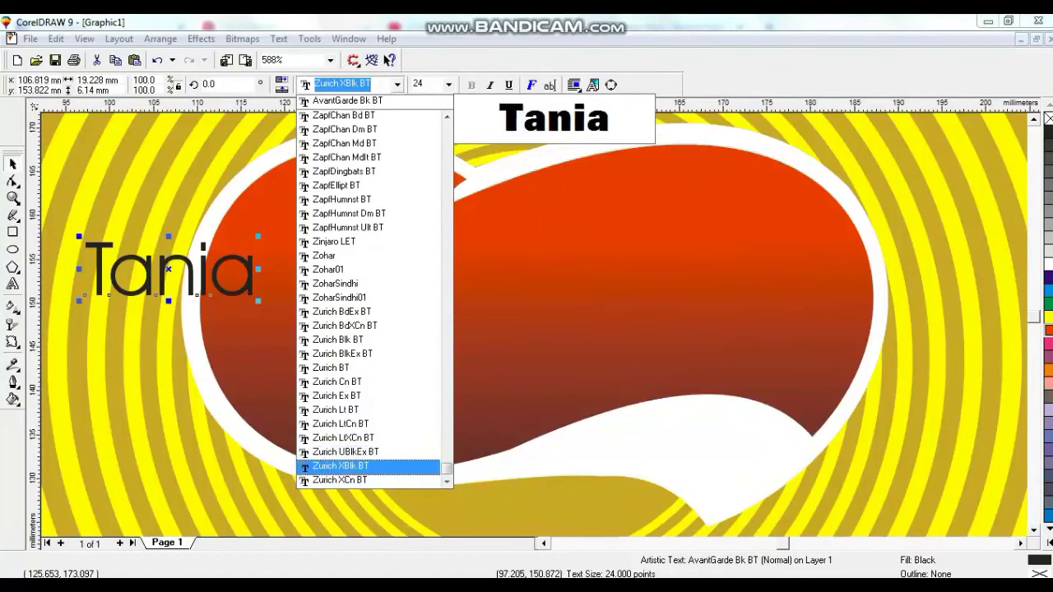
pyautogui.press('Up')
pyautogui.press('Up')
pyautogui.press('Up')
pyautogui.press('Up')
pyautogui.press('Up')
pyautogui.press('Up')
pyautogui.press('Up')
pyautogui.press('Up')
pyautogui.press('Up')
pyautogui.press('Up')
pyautogui.press('Up')
pyautogui.press('Up')
pyautogui.press('Up')
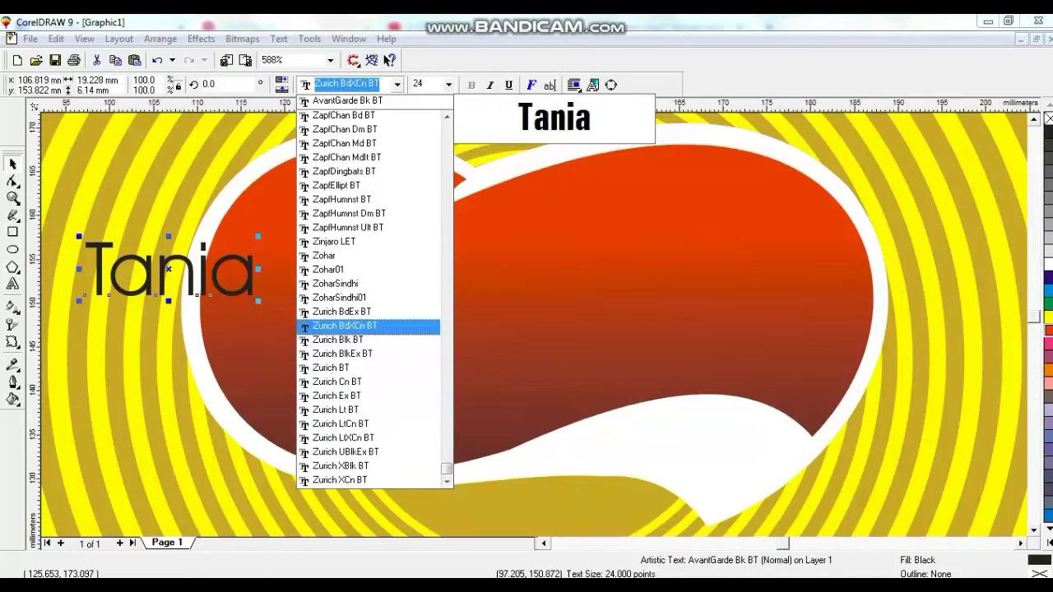
pyautogui.press('Up')
pyautogui.press('Up')
pyautogui.press('Up')
pyautogui.press('Up')
pyautogui.press('Up')
pyautogui.press('Up')
pyautogui.press('Up')
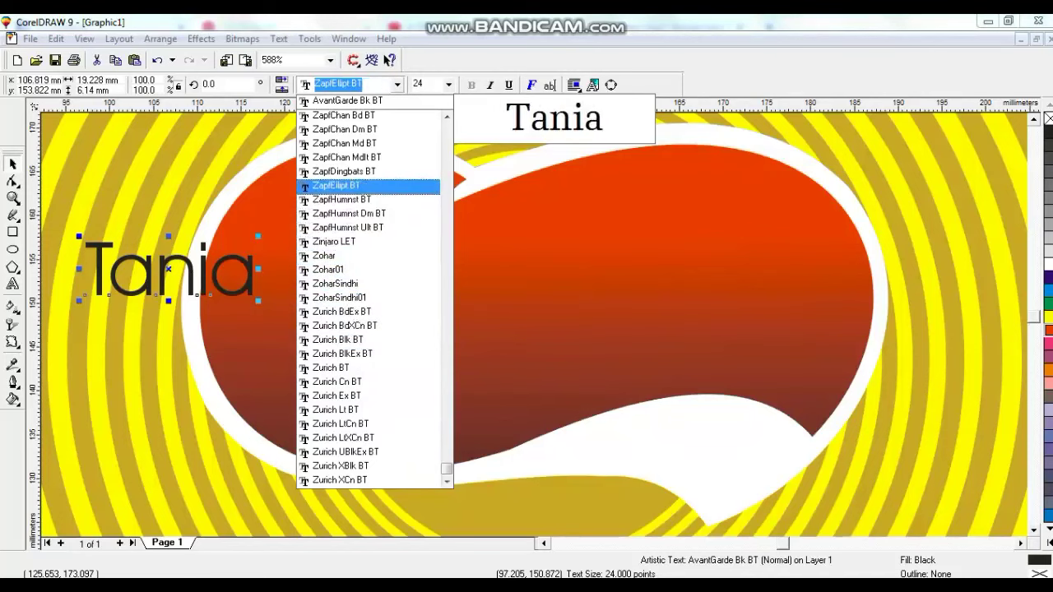
pyautogui.press('Down')
pyautogui.press('Down')
pyautogui.press('Down')
pyautogui.press('Return')
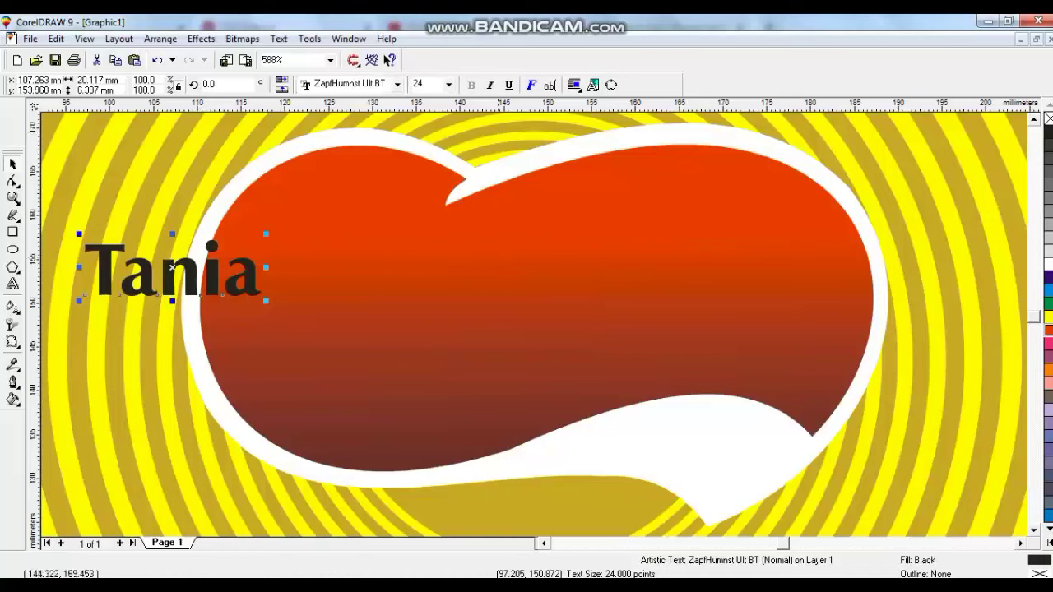
pyautogui.moveTo(235, 290); pyautogui.dragTo(709, 381)
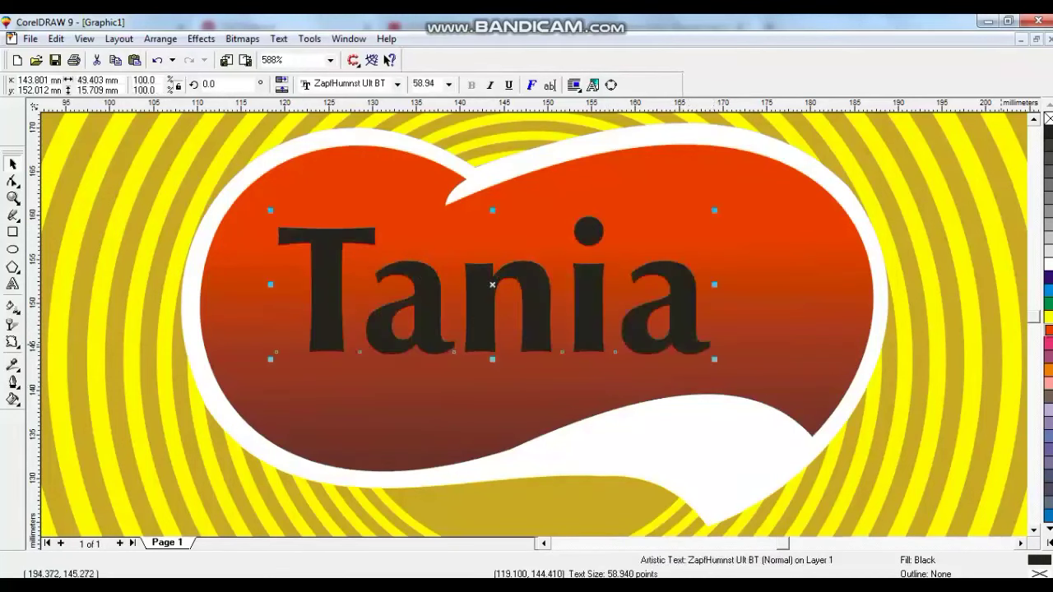
# Step: Fill the "Tania" text white and centre it horizontally on the inner logo shape
pyautogui.click(1046, 264)
pyautogui.keyDown('shift'); pyautogui.click(797, 340); pyautogui.keyUp('shift')
pyautogui.press('c')
pyautogui.press('Escape')
pyautogui.click(728, 342)
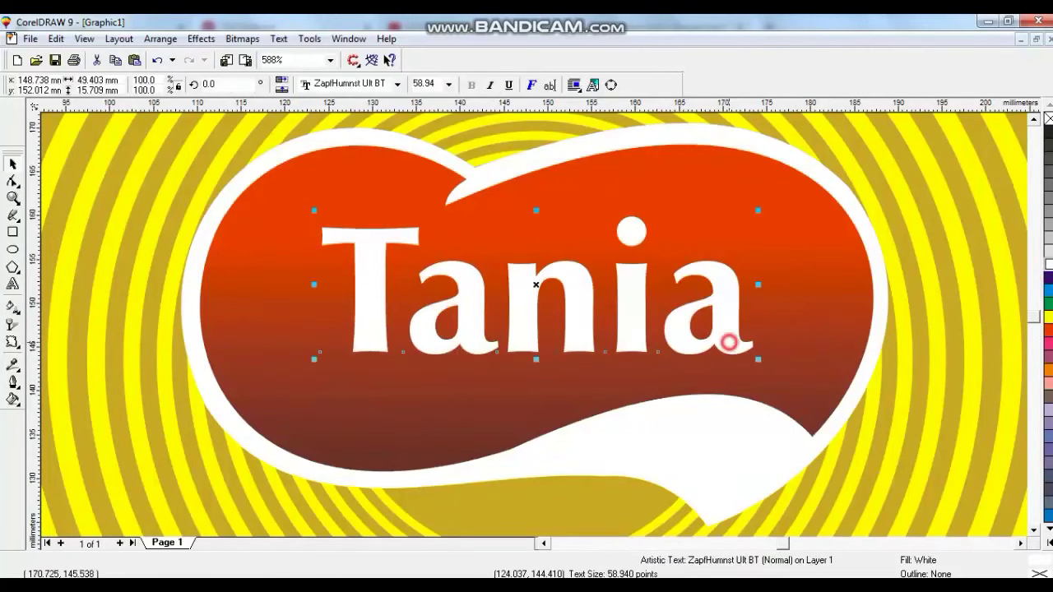
# Step: Place a smaller copy of the "Tania" text, about 19 pt, just below it and change its wording to "Snacks"
pyautogui.press('F3')
pyautogui.moveTo(648, 344); pyautogui.dragTo(574, 371)
pyautogui.rightClick(633, 387)
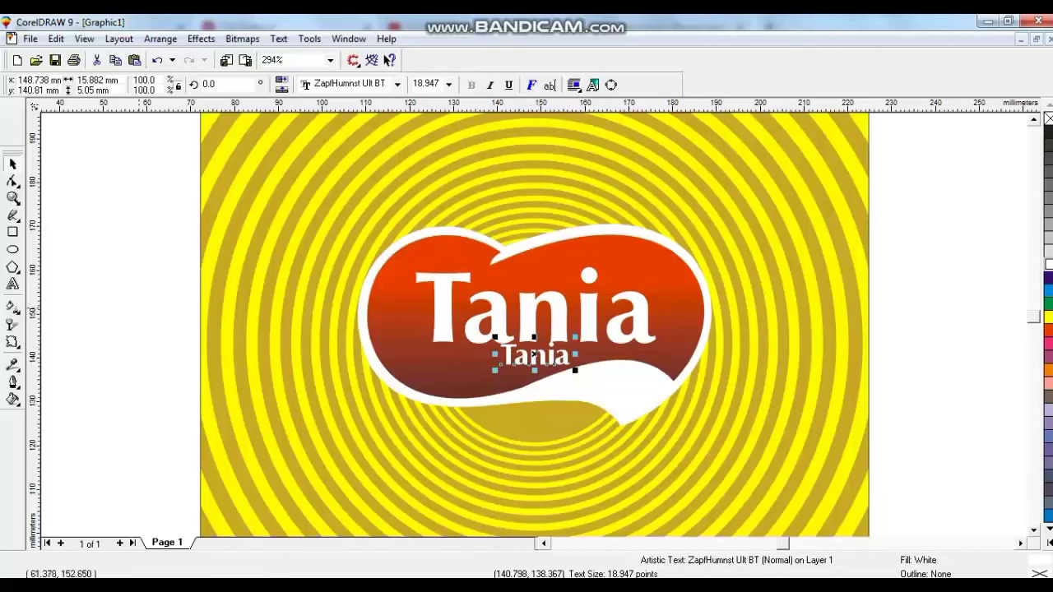
pyautogui.press('F8')
pyautogui.doubleClick(533, 353)
pyautogui.write('Sna')
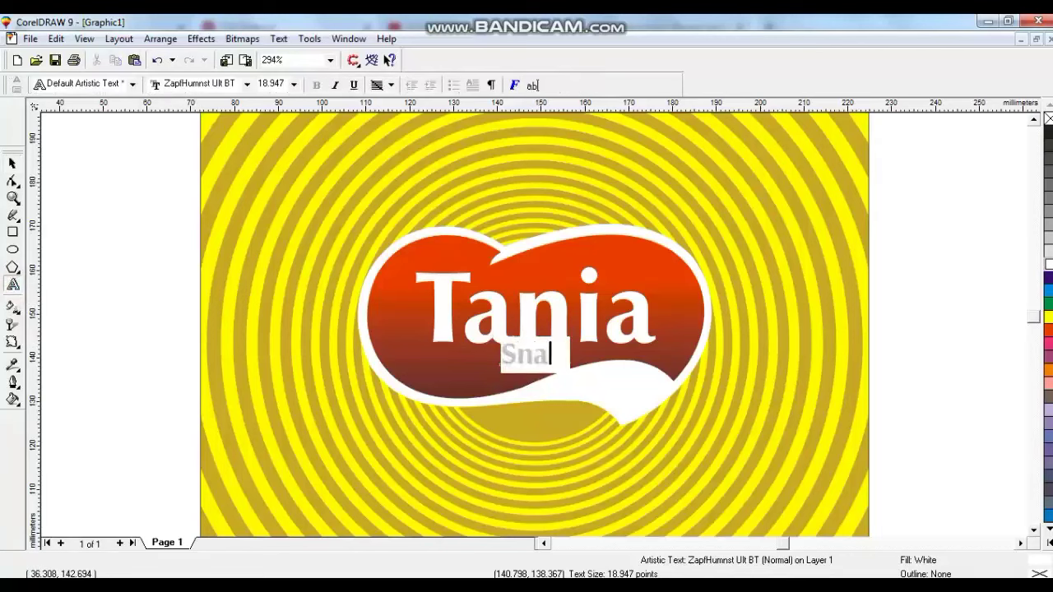
pyautogui.write('cks')
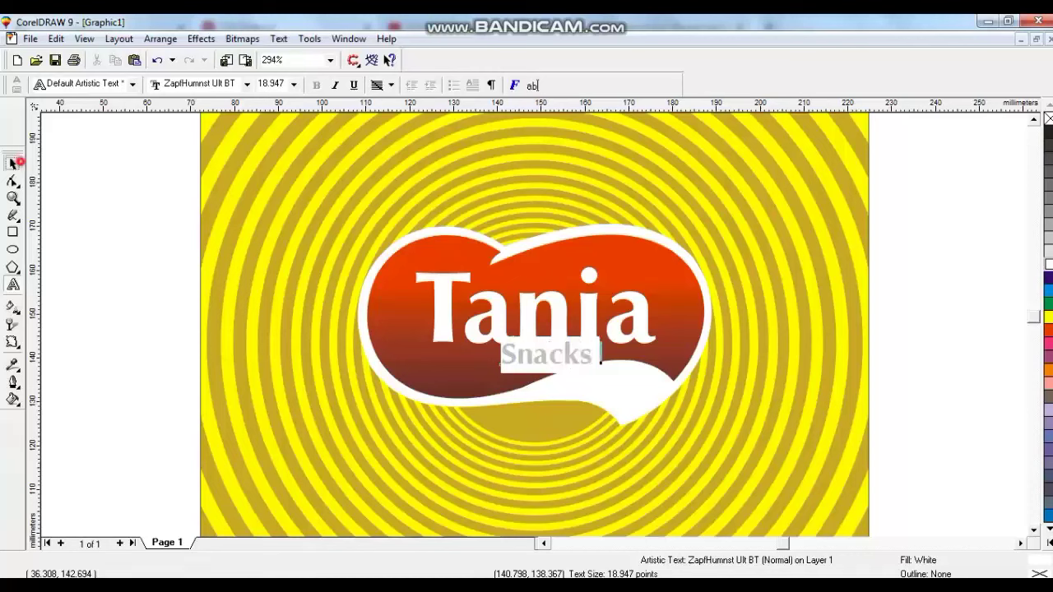
pyautogui.click(19, 162)
# Step: Fill the "Snacks" text black and fit it at about 18 pt inside the logo's white tail
pyautogui.moveTo(546, 358); pyautogui.dragTo(615, 390)
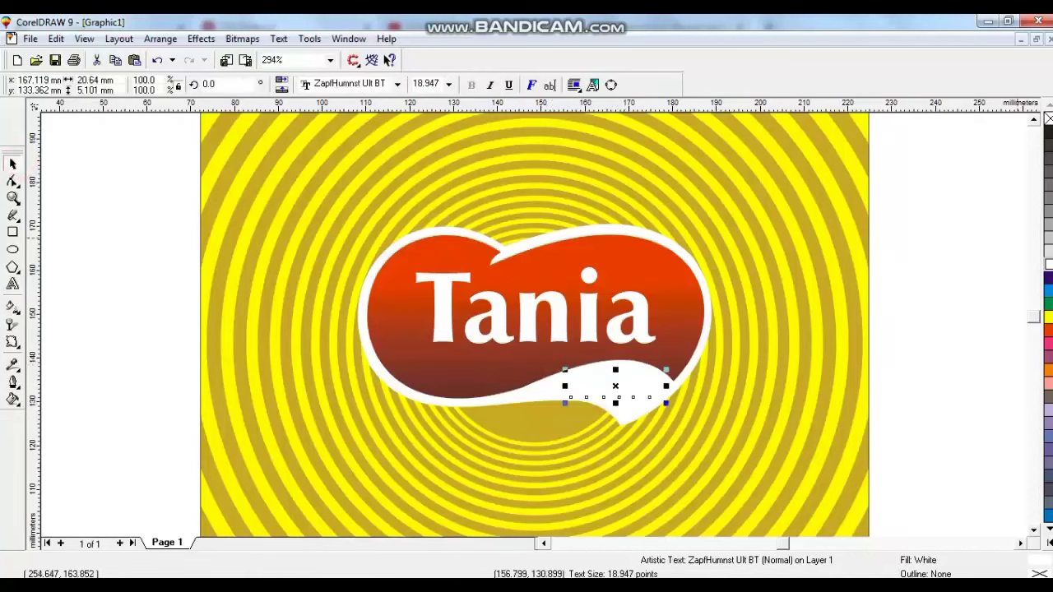
pyautogui.click(1046, 131)
pyautogui.moveTo(665, 403); pyautogui.dragTo(625, 387)
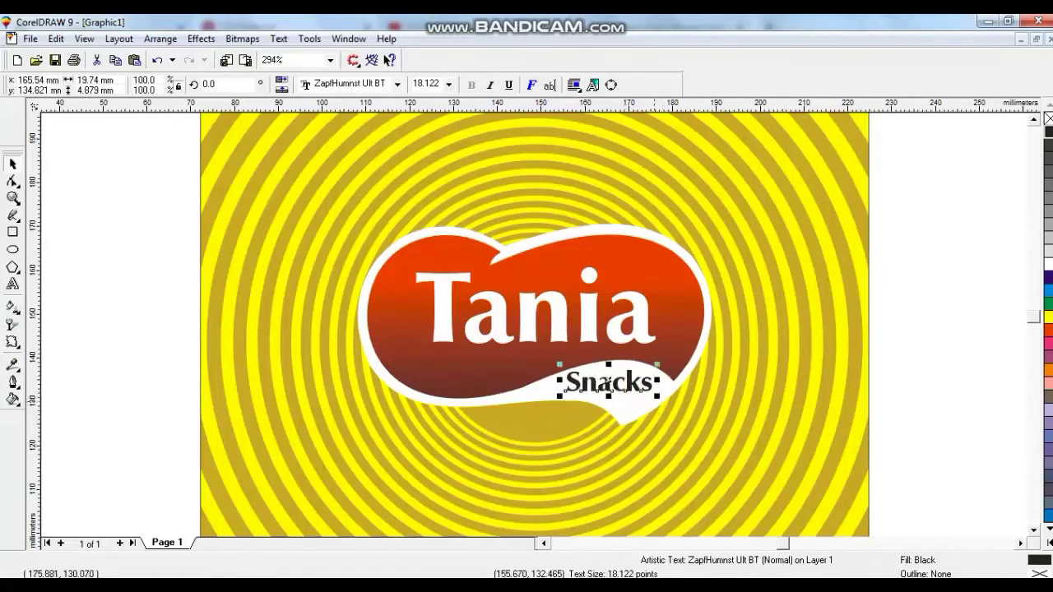
pyautogui.click(704, 404)
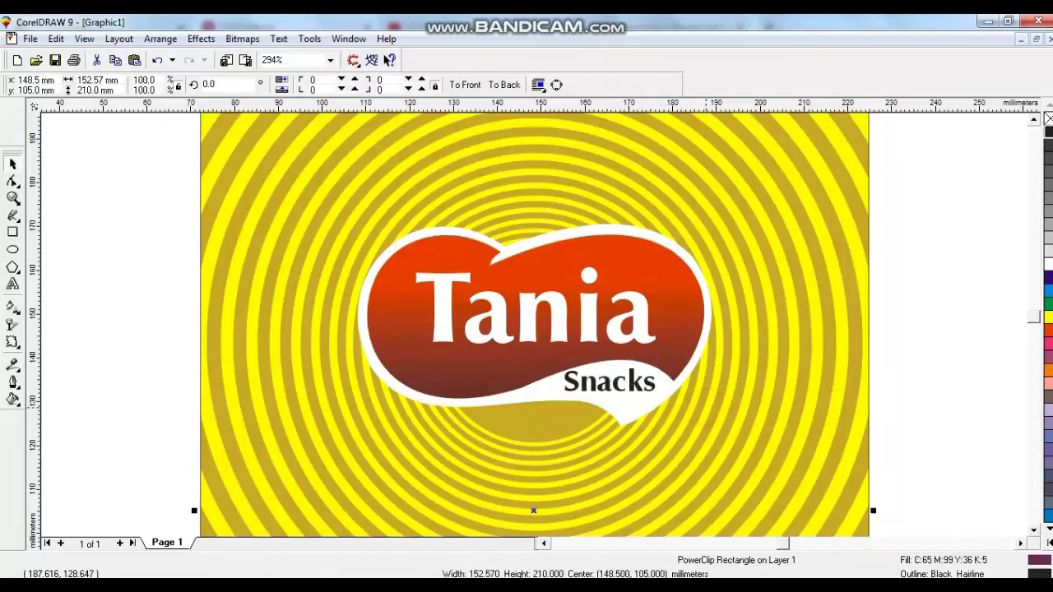
# Step: Place a copy of the white "Tania" text directly below the logo on the yellow rings
pyautogui.press('F4')
pyautogui.click(706, 339)
pyautogui.moveTo(340, 175); pyautogui.dragTo(646, 298)
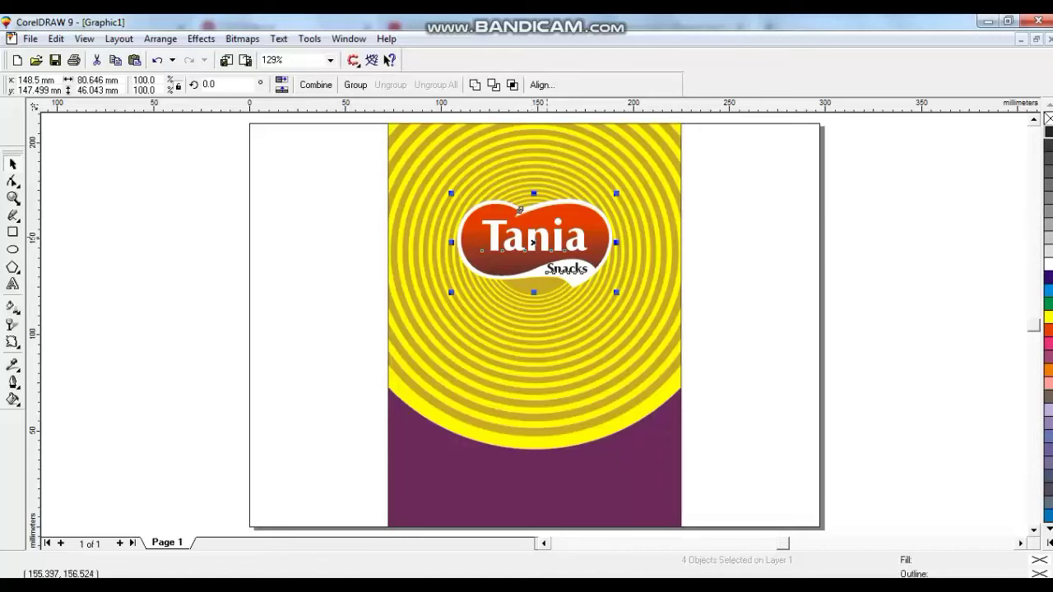
pyautogui.press('Escape')
pyautogui.moveTo(524, 244); pyautogui.dragTo(524, 341)
pyautogui.rightClick(524, 341)
# Step: Replace the wording of the copied text with "POTATO" and "CHIPS" on two lines
pyautogui.click(13, 283)
pyautogui.hotkey('ctrl', 'a')
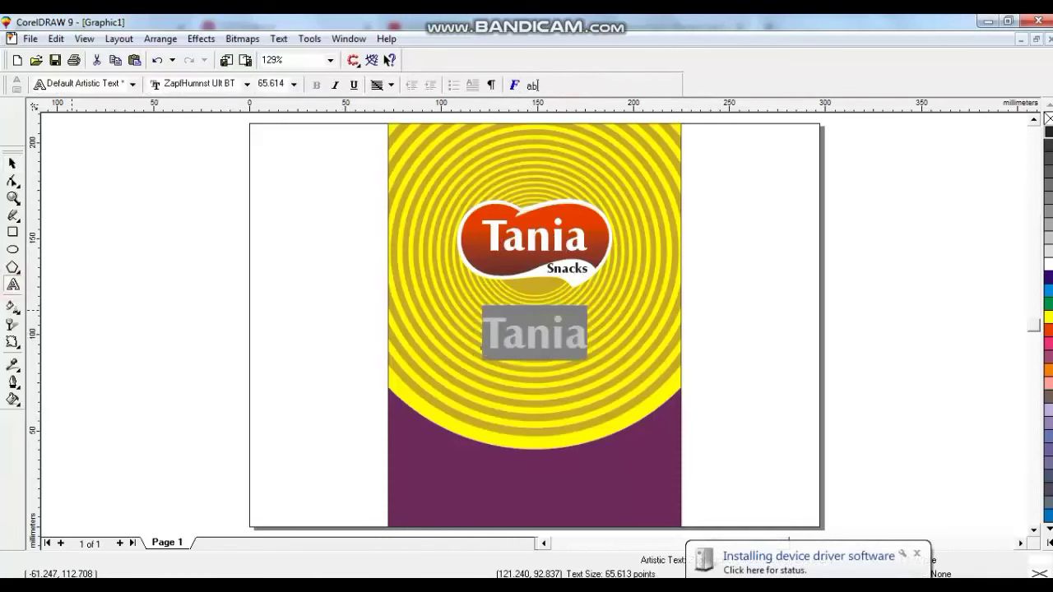
pyautogui.press('BackSpace')
pyautogui.write('POTATO')
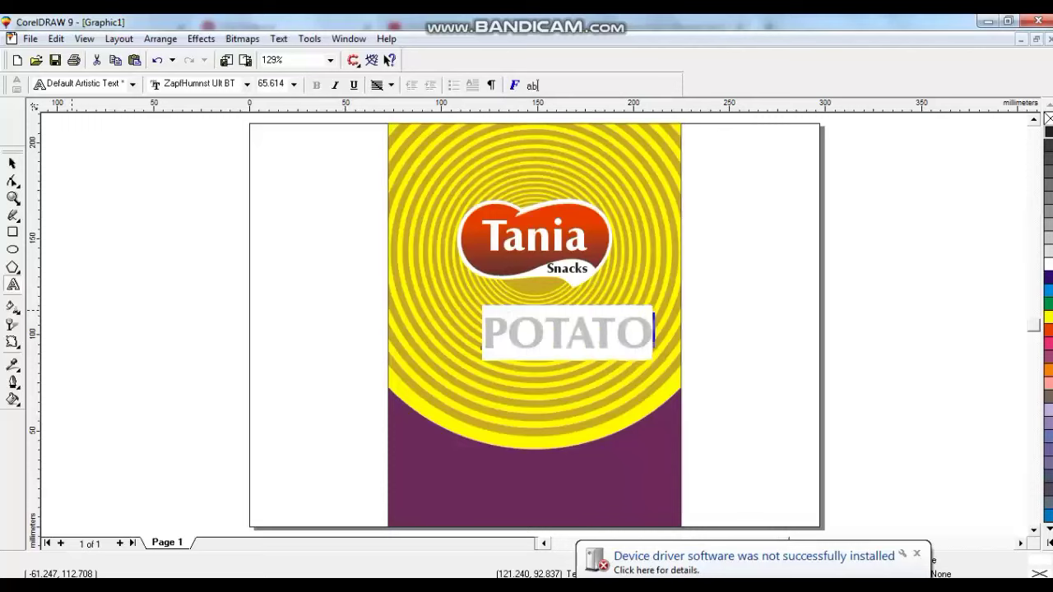
pyautogui.press('Return')
pyautogui.write('CHIPS')
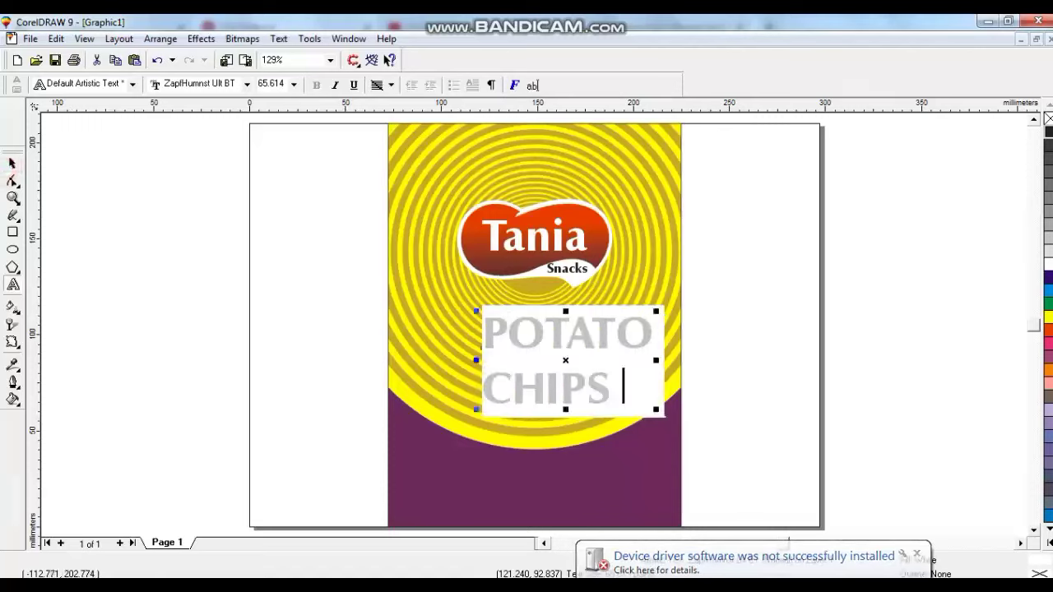
pyautogui.click(12, 163)
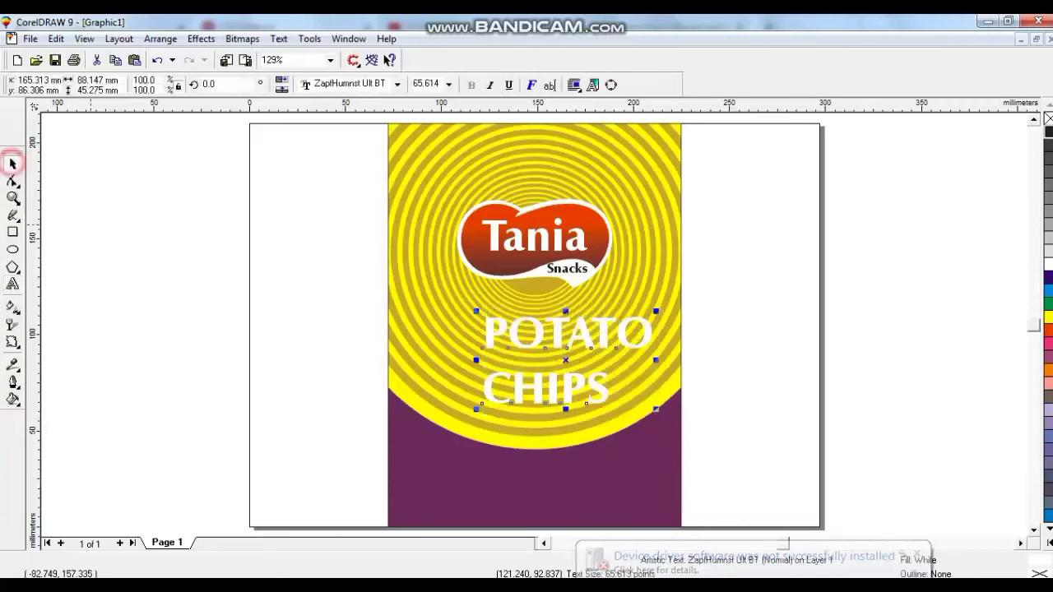
# Step: Break the two-line text apart into separate "POTATO" and "CHIPS" lines and fill both black
pyautogui.click(721, 315)
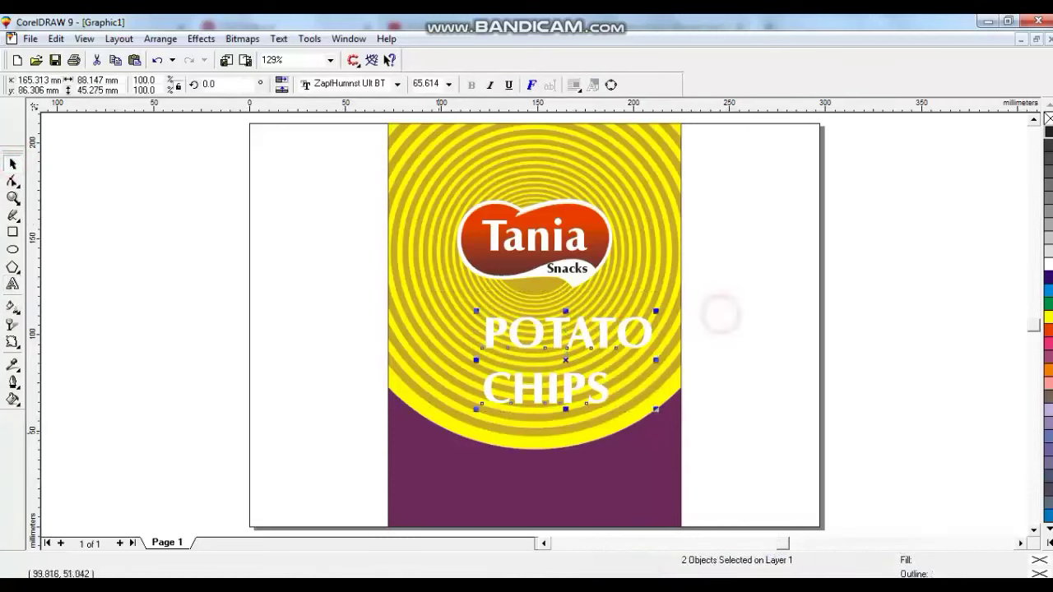
pyautogui.click(1048, 144)
pyautogui.press('Escape')
# Step: Enlarge the "CHIPS" line to match the width of "POTATO" and combine both lines into one curve
pyautogui.moveTo(580, 378); pyautogui.dragTo(653, 401)
pyautogui.keyDown('shift'); pyautogui.click(621, 334); pyautogui.keyUp('shift')
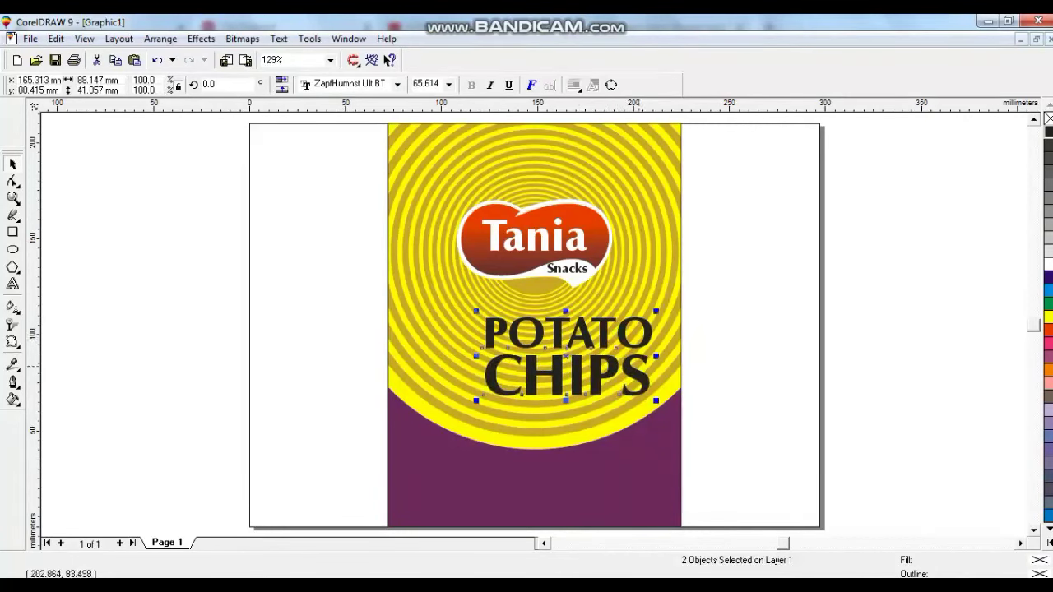
pyautogui.click(316, 85)
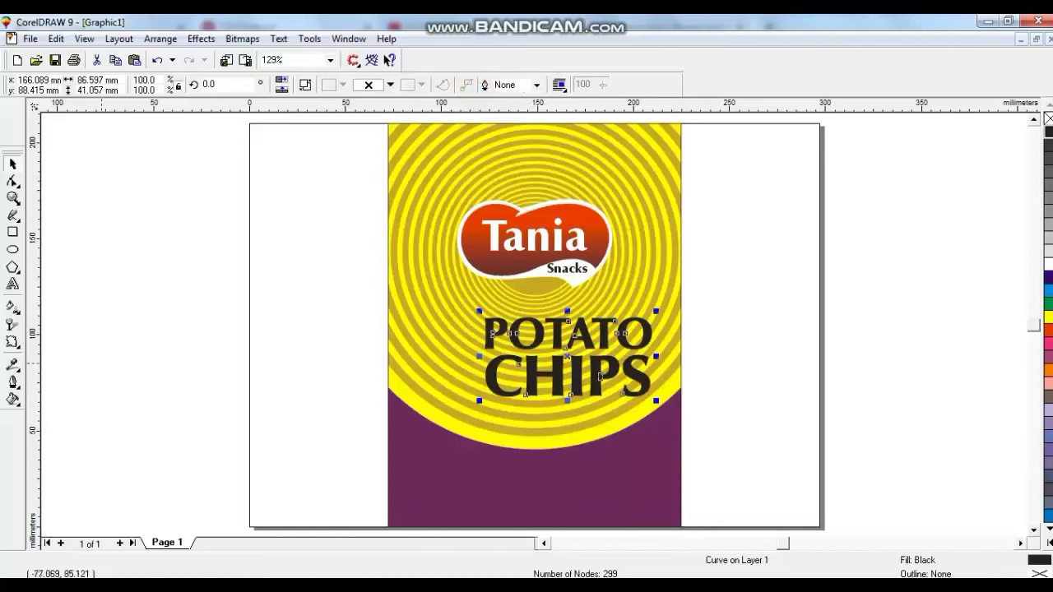
# Step: Give the combined lettering a 15-point black outline placed behind the fill and scaling with the image
pyautogui.click(12, 382)
pyautogui.click(46, 390)
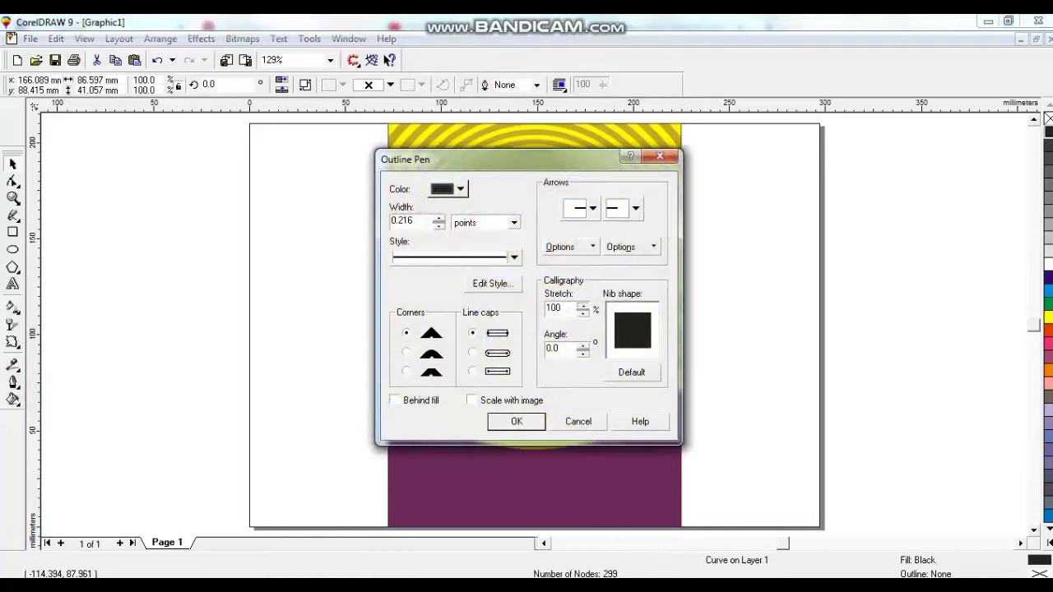
pyautogui.doubleClick(412, 221)
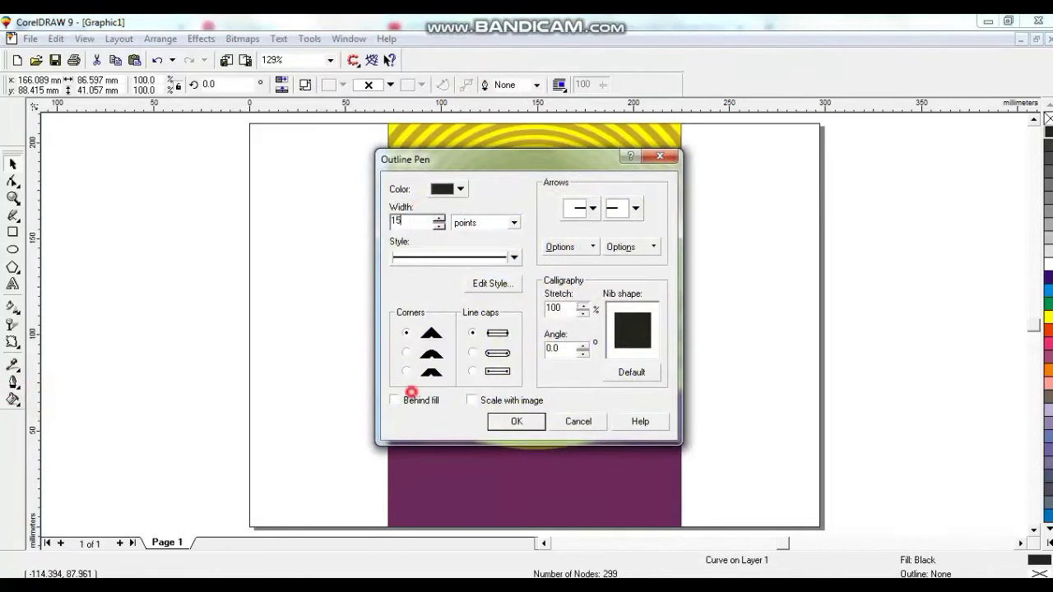
pyautogui.click(394, 400)
pyautogui.click(471, 400)
pyautogui.click(515, 421)
# Step: Move the outlined "POTATO CHIPS" lettering to the middle of the packet and fill it white
pyautogui.moveTo(568, 369)
pyautogui.mouseDown()
pyautogui.moveTo(548, 368)
pyautogui.moveTo(566, 372)
pyautogui.mouseUp()
pyautogui.hotkey('shift', 'F2')
pyautogui.click(1047, 263)
pyautogui.press('F3')
# Step: Set the outline width of the "POTATO CHIPS" lettering to 20 points
pyautogui.click(12, 381)
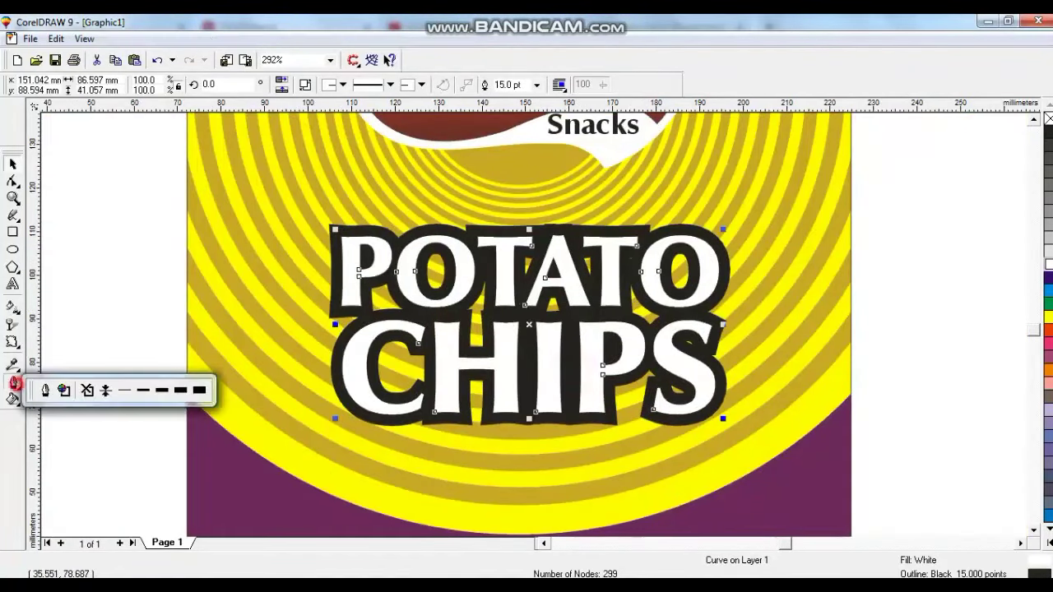
pyautogui.click(43, 386)
pyautogui.doubleClick(419, 229)
pyautogui.write('2')
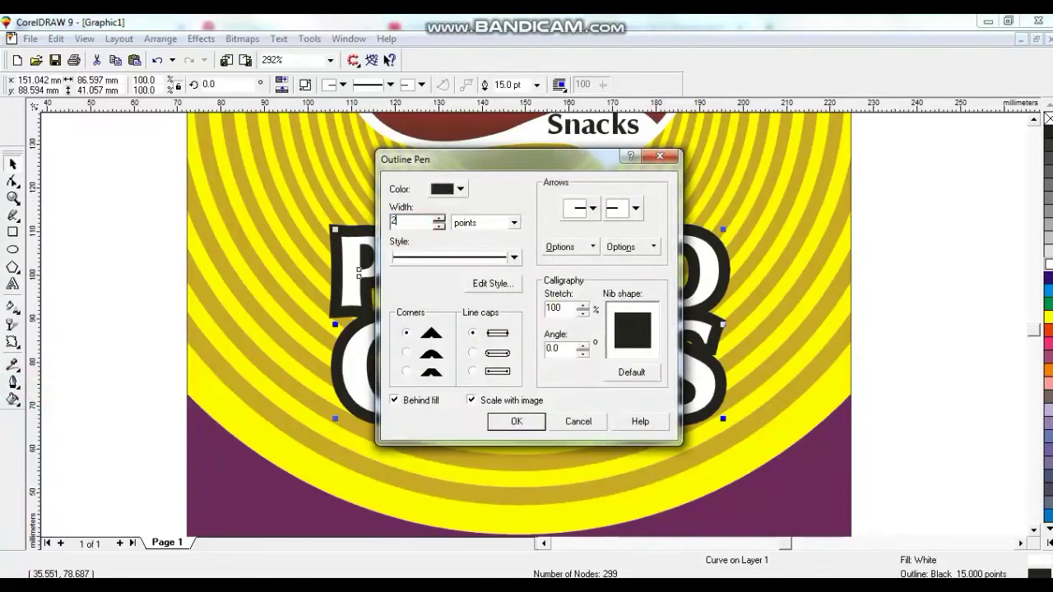
pyautogui.write('0')
pyautogui.press('Return')
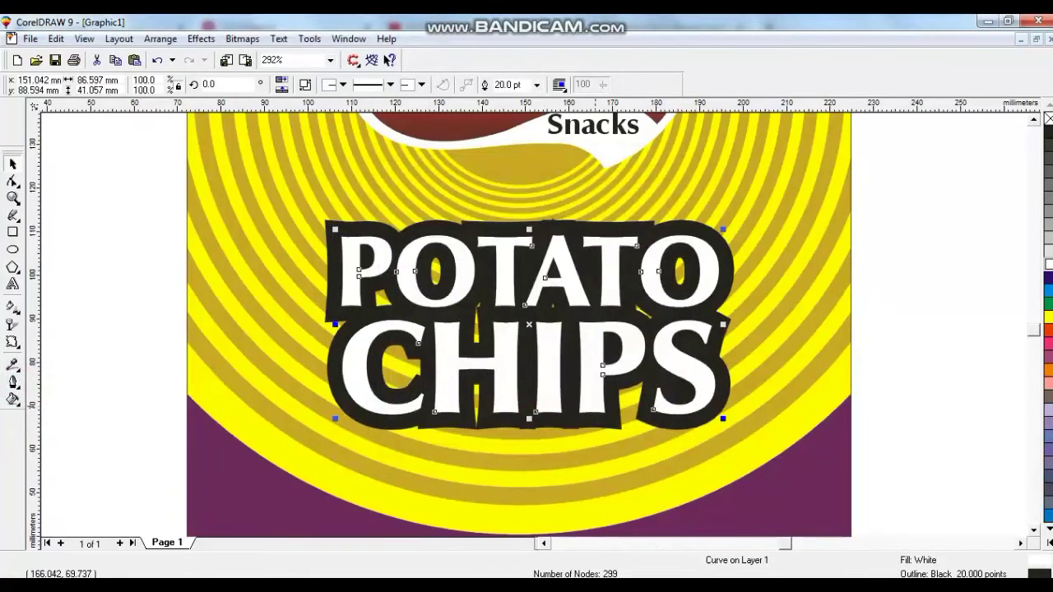
# Step: Convert the lettering's outline to a separate object and fill it dark brown (C64 M73 Y95 K25)
pyautogui.hotkey('ctrl', 'shift', 'q')
pyautogui.press('Escape')
pyautogui.click(726, 244)
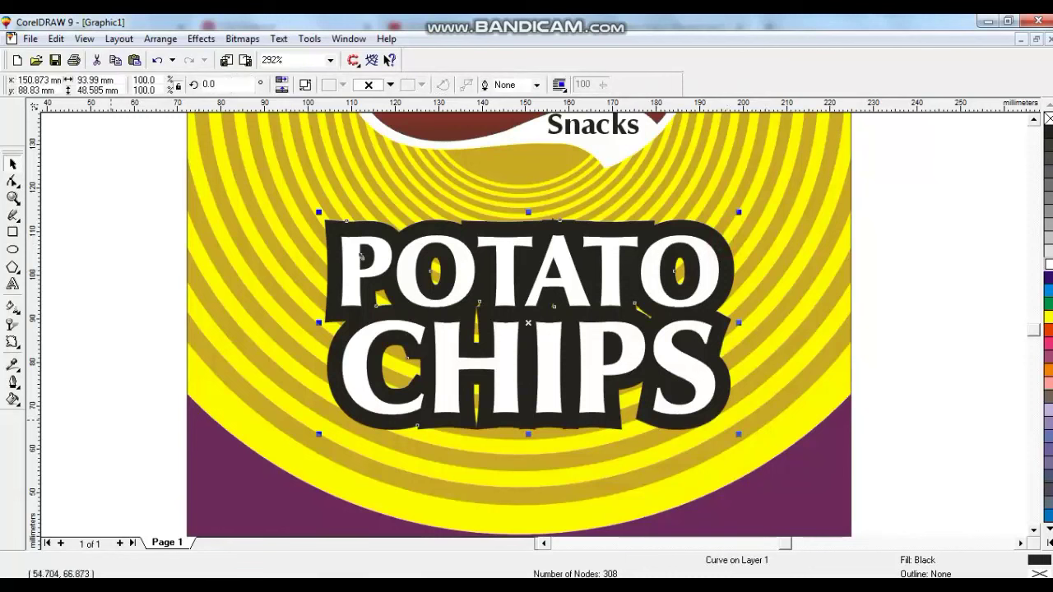
pyautogui.click(12, 399)
pyautogui.click(44, 406)
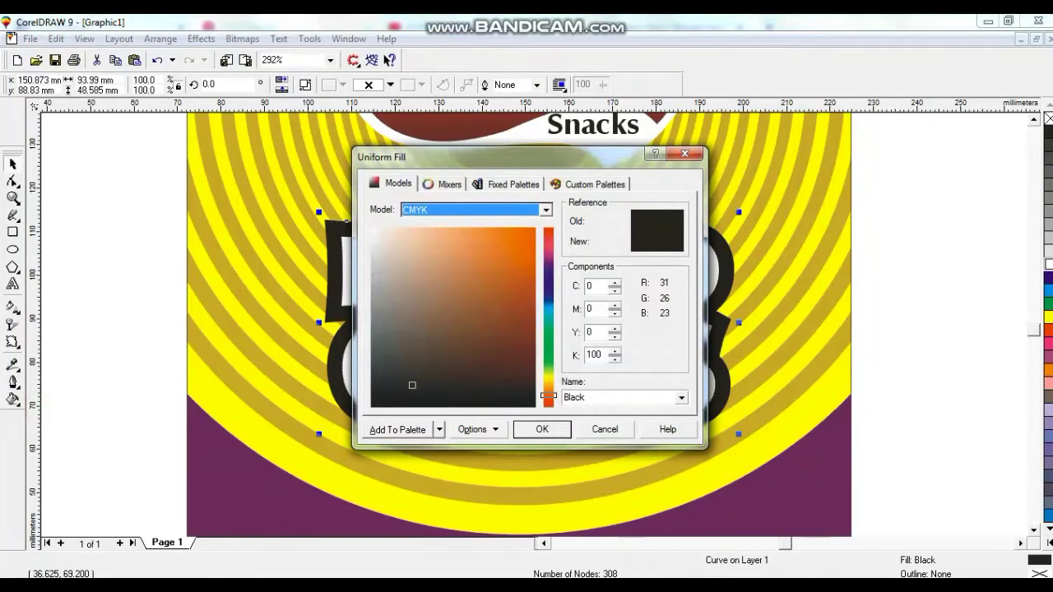
pyautogui.moveTo(547, 397)
pyautogui.mouseDown()
pyautogui.moveTo(547, 376)
pyautogui.moveTo(525, 361)
pyautogui.mouseUp()
pyautogui.click(541, 428)
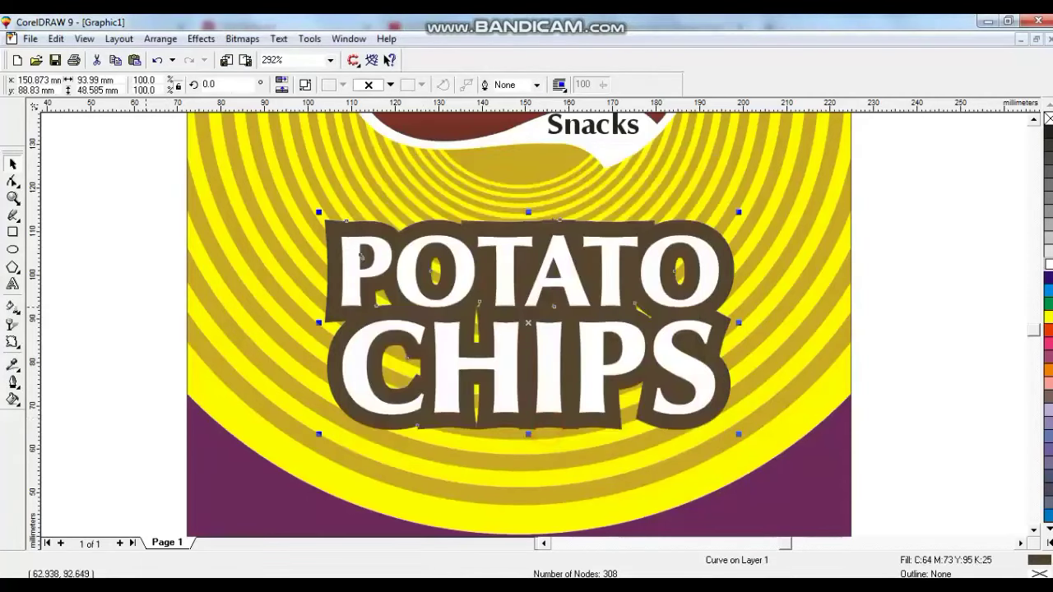
# Step: Apply a near-vertical linear fountain fill to the "POTATO CHIPS" letters, from yellow at the bottom to white at the top
pyautogui.click(147, 308)
pyautogui.click(504, 365)
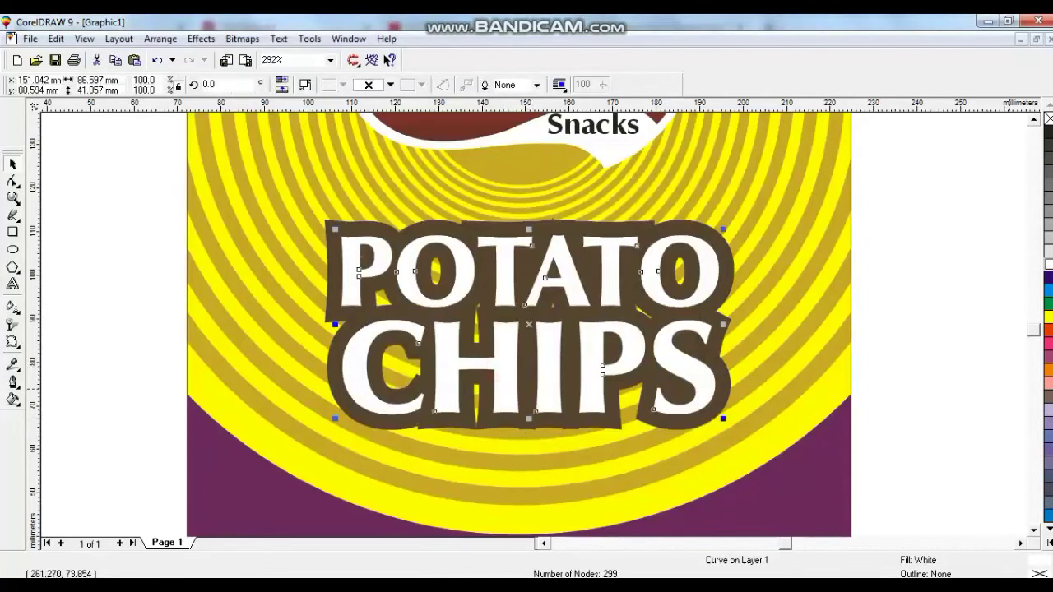
pyautogui.click(1048, 317)
pyautogui.press('g')
pyautogui.moveTo(544, 409); pyautogui.dragTo(553, 279)
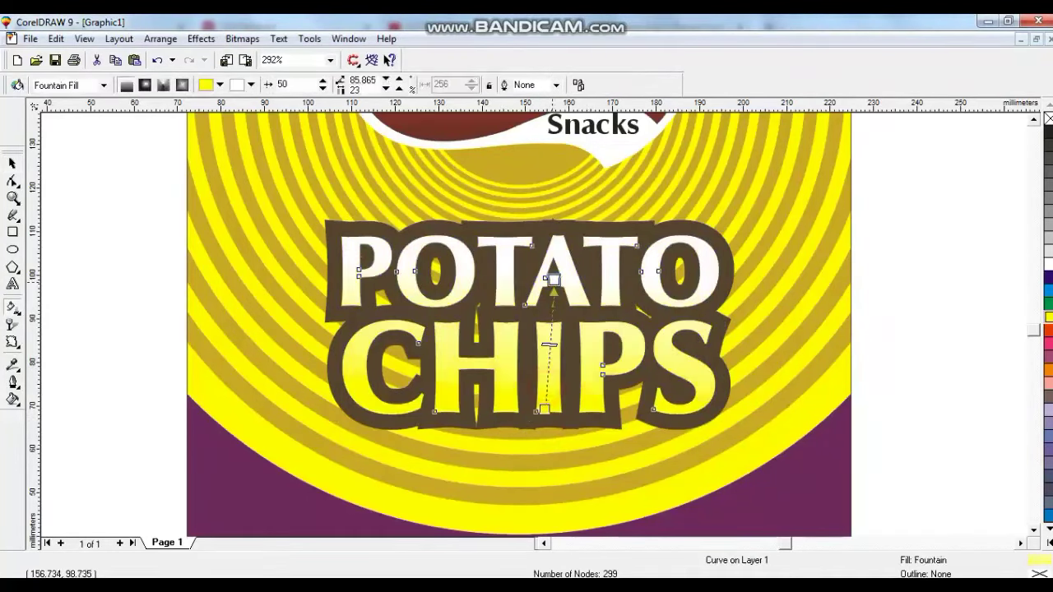
pyautogui.moveTo(545, 409); pyautogui.dragTo(557, 445)
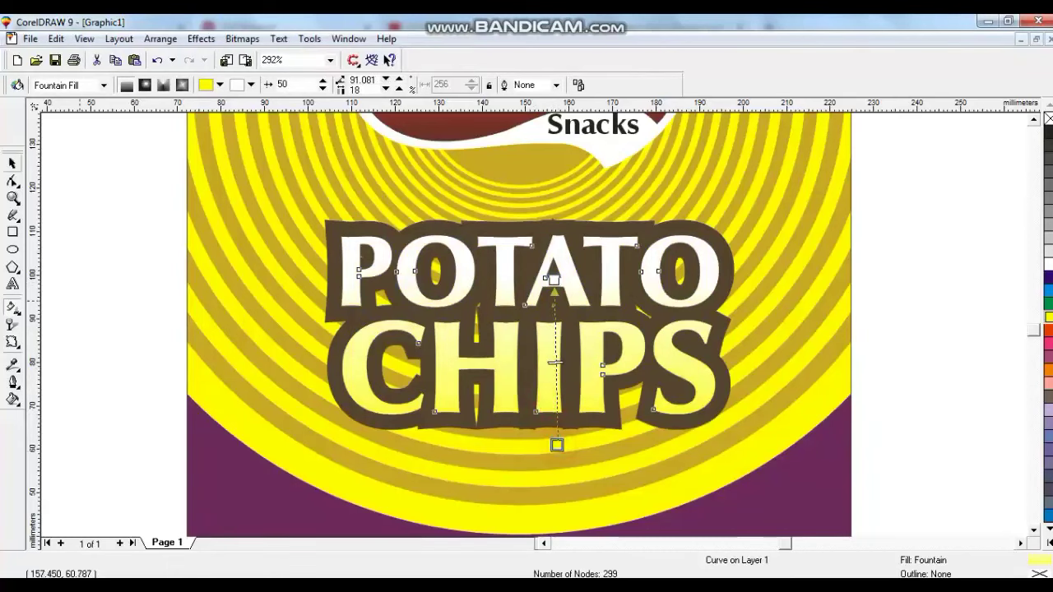
# Step: Scale the "POTATO CHIPS" letters and their brown outline together about their centre to about 79 mm wide
pyautogui.click(13, 164)
pyautogui.moveTo(96, 211); pyautogui.dragTo(793, 453)
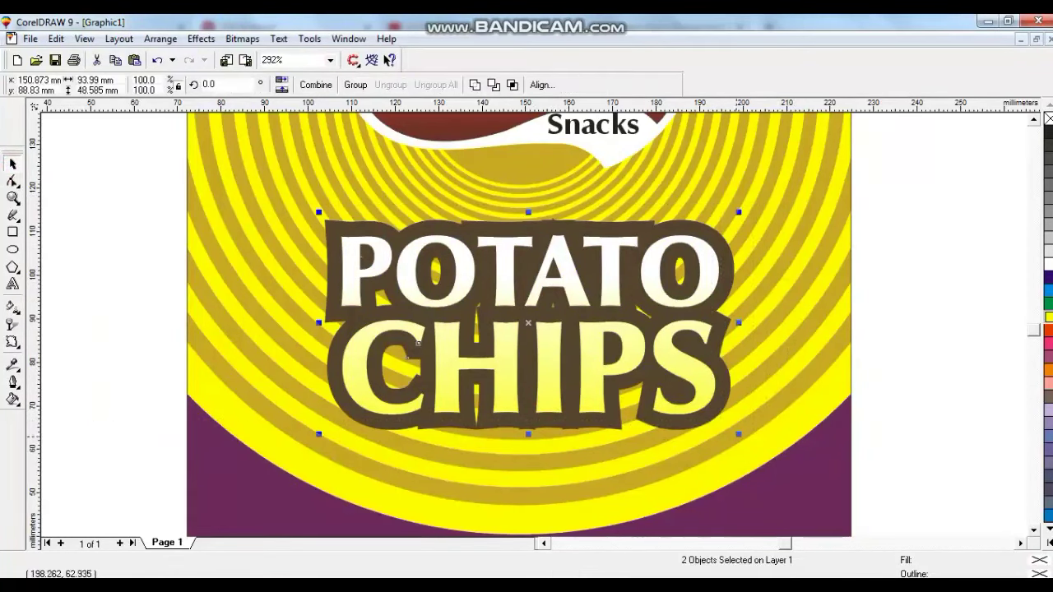
pyautogui.moveTo(737, 435); pyautogui.dragTo(704, 416)
pyautogui.press('F3')
pyautogui.click(561, 351)
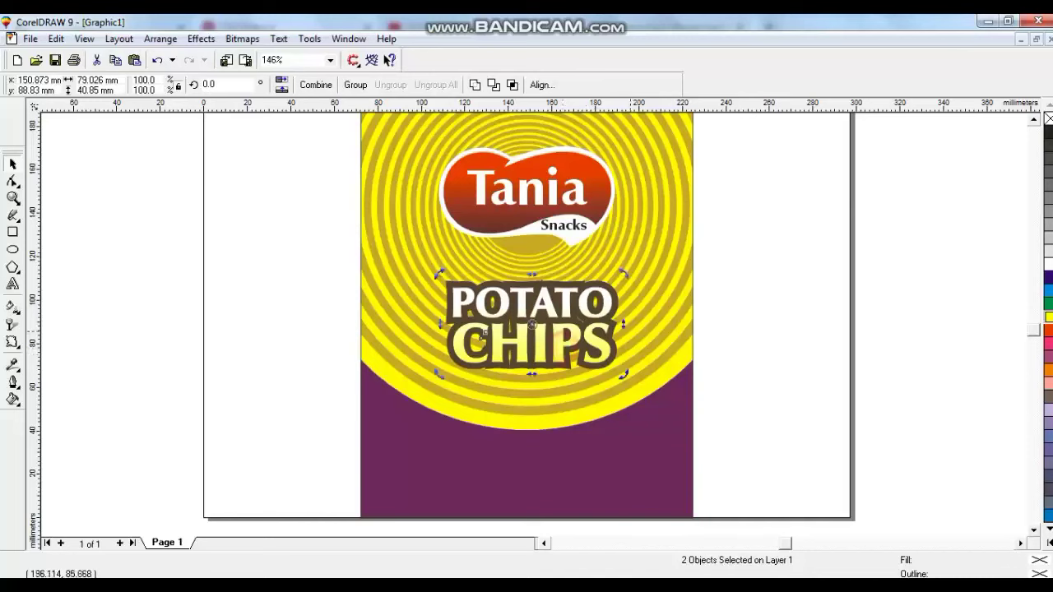
# Step: Skew the "POTATO CHIPS" lettering so it rises to the right, centre it under the logo, and group it with its brown outline
pyautogui.moveTo(625, 325); pyautogui.dragTo(621, 304)
pyautogui.moveTo(528, 329); pyautogui.dragTo(555, 335)
pyautogui.click(662, 351)
pyautogui.press('F4')
pyautogui.click(722, 365)
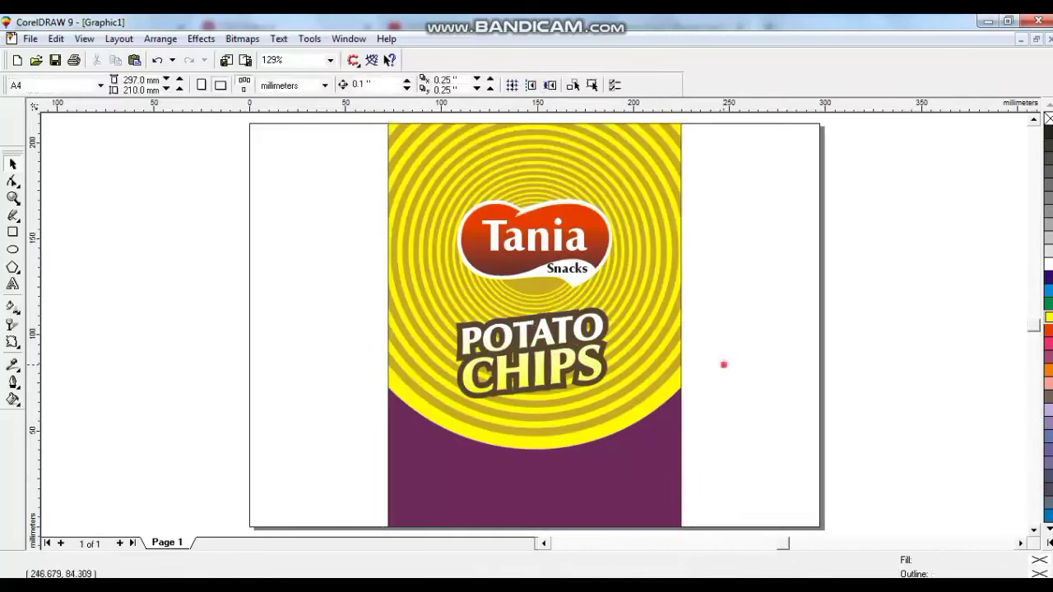
pyautogui.moveTo(717, 308); pyautogui.dragTo(409, 391)
pyautogui.hotkey('ctrl', 'g')
pyautogui.click(351, 378)
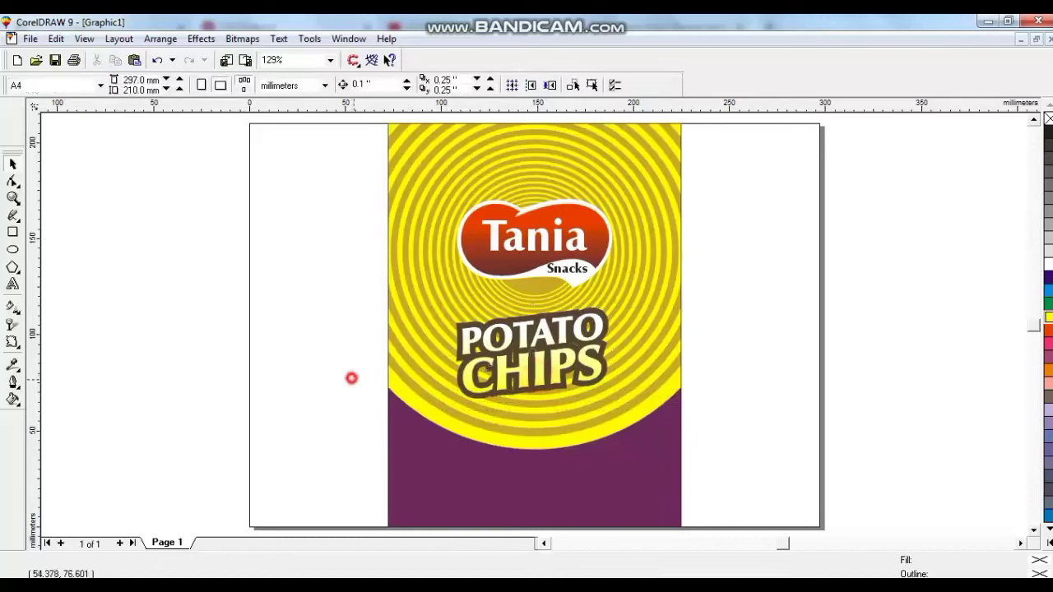
# Step: Bring the potato chips photo to the front, shrink it, and place it over the lower purple part of the packet
pyautogui.press('F3')
pyautogui.moveTo(64, 430); pyautogui.dragTo(622, 405)
pyautogui.hotkey('shift', 'F2')
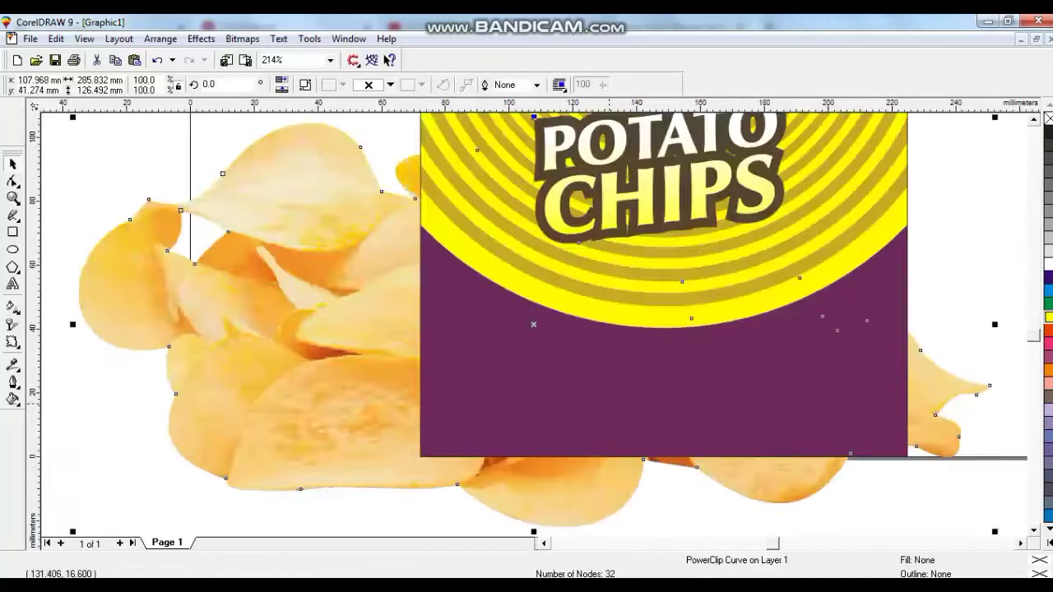
pyautogui.press('F3')
pyautogui.hotkey('shift', 'pageup')
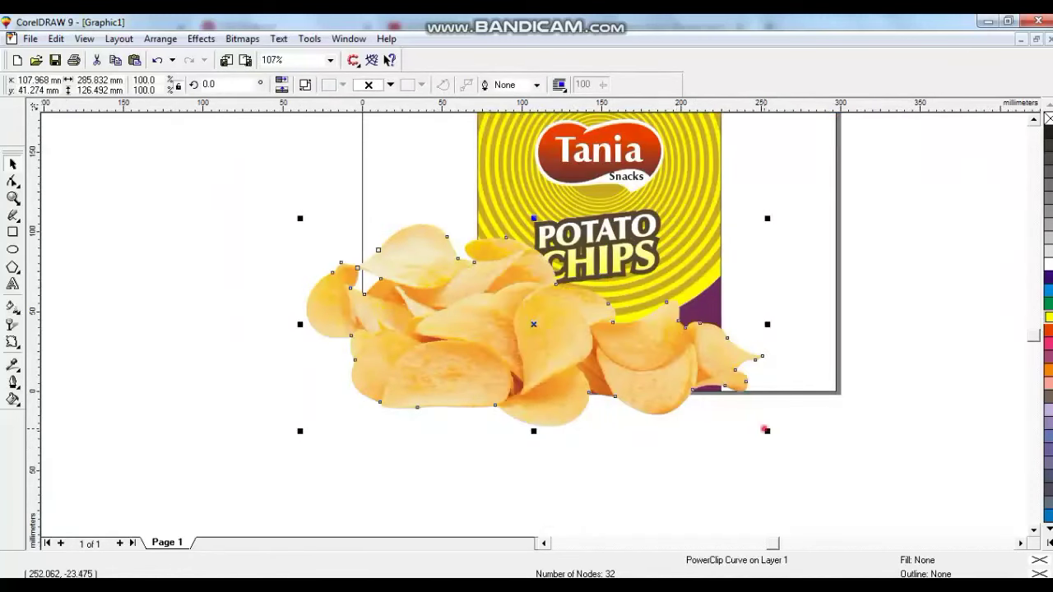
pyautogui.moveTo(765, 429); pyautogui.dragTo(636, 392)
pyautogui.moveTo(575, 345); pyautogui.dragTo(629, 363)
pyautogui.click(712, 292)
pyautogui.hotkey('shift', 'F4')
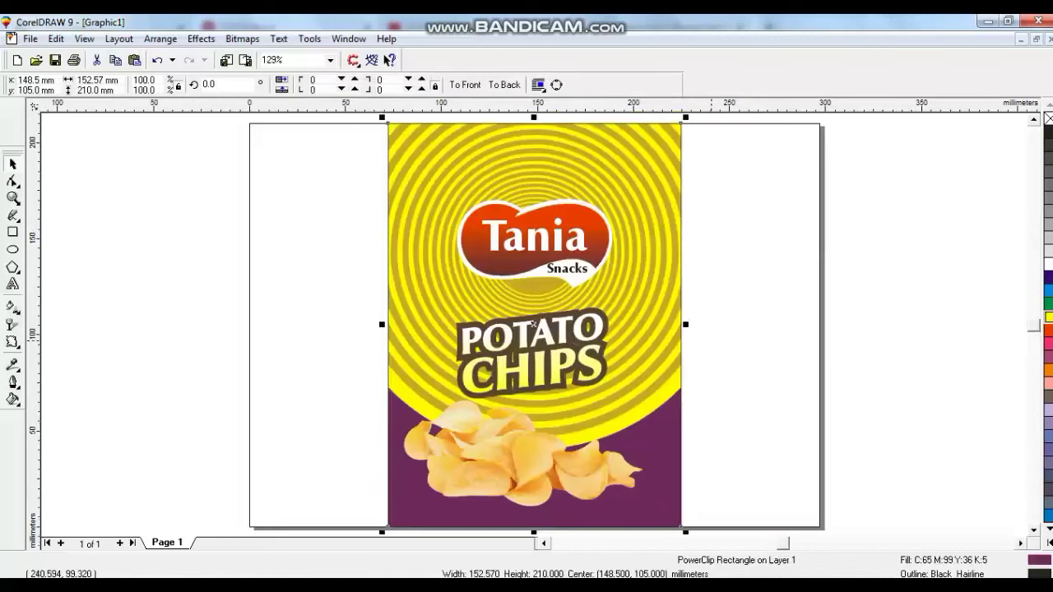
# Step: Enlarge the chips photo to about 144 mm wide and centre it across the packet's lower part
pyautogui.click(590, 469)
pyautogui.moveTo(652, 400); pyautogui.dragTo(672, 387)
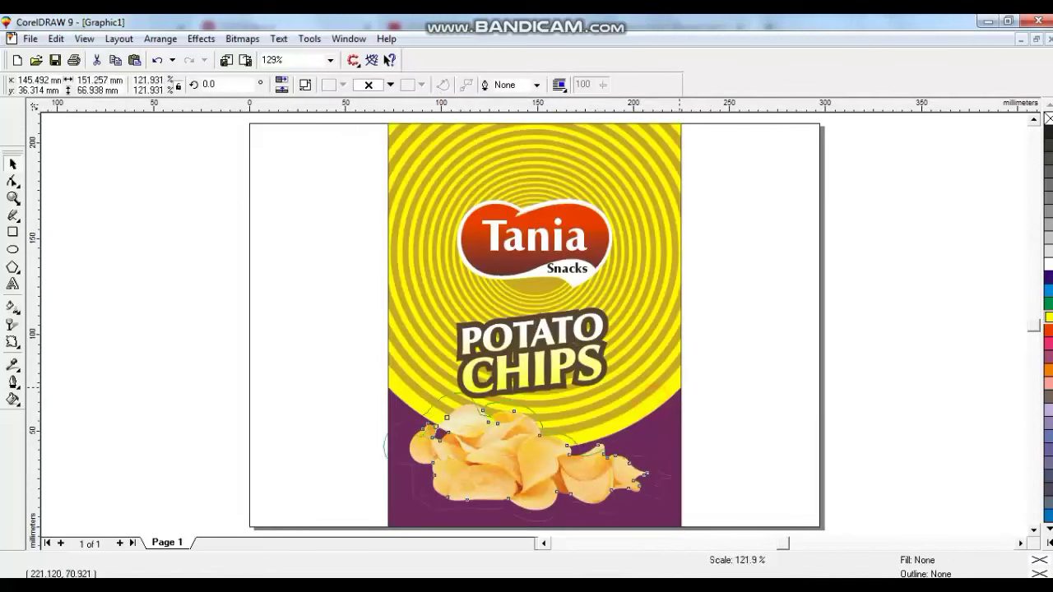
pyautogui.moveTo(564, 450); pyautogui.dragTo(571, 452)
pyautogui.moveTo(686, 529); pyautogui.dragTo(674, 523)
pyautogui.moveTo(576, 487); pyautogui.dragTo(577, 481)
# Step: Edit the contents of the packet's PowerClip, move the yellow ringed circles up, and finish editing
pyautogui.click(632, 365)
pyautogui.rightClick(631, 365)
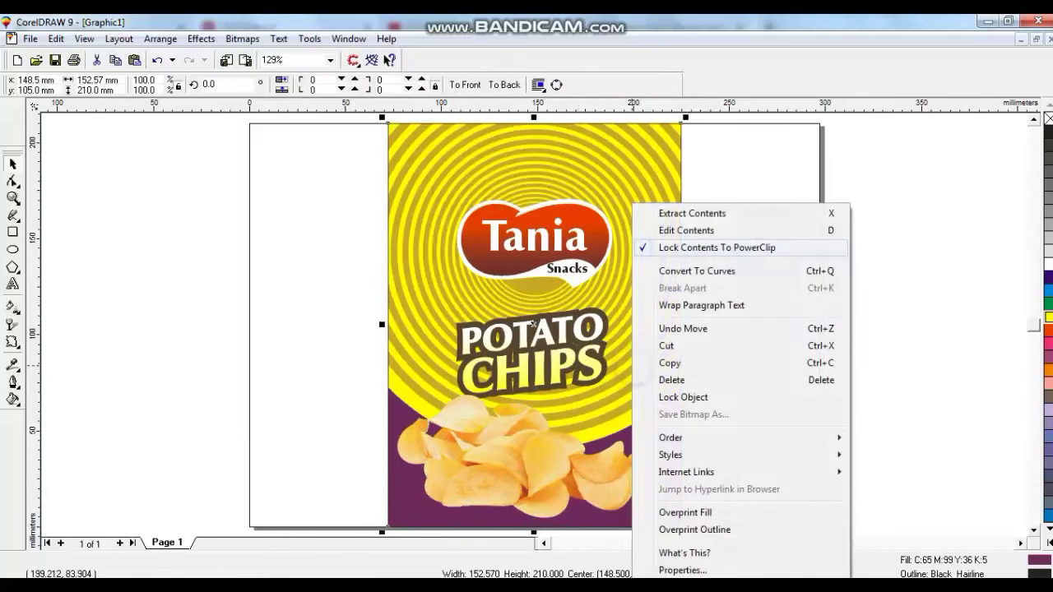
pyautogui.click(686, 228)
pyautogui.moveTo(601, 378); pyautogui.dragTo(598, 354)
pyautogui.keyDown('ctrl'); pyautogui.click(770, 341); pyautogui.keyUp('ctrl')
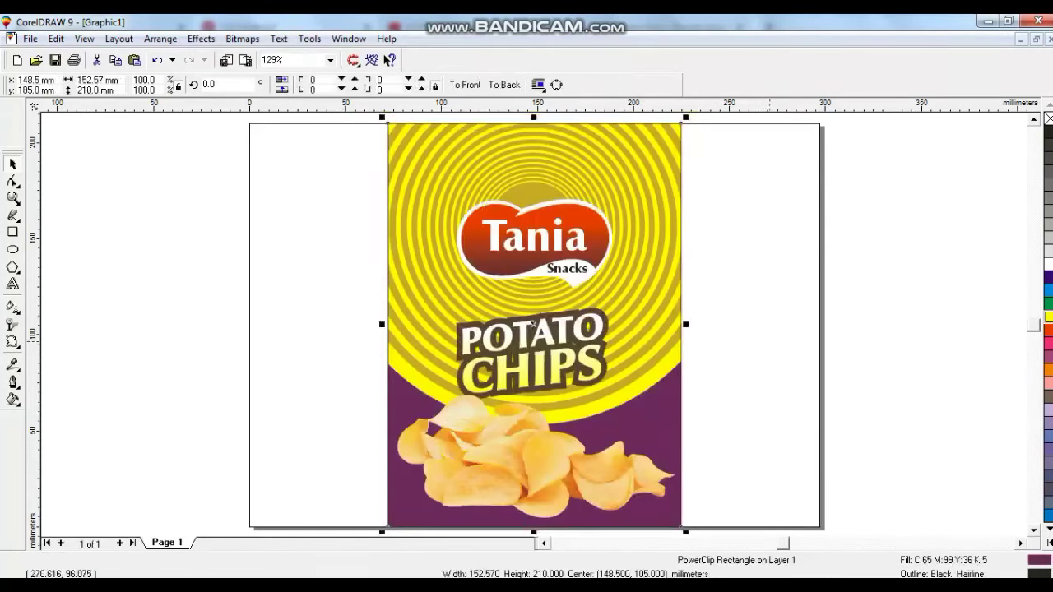
pyautogui.click(769, 341)
# Step: Move the Tania Snacks logo and the "POTATO CHIPS" lettering up together by a small amount
pyautogui.moveTo(757, 154); pyautogui.dragTo(407, 412)
pyautogui.moveTo(562, 356)
pyautogui.mouseDown()
pyautogui.moveTo(563, 343)
pyautogui.moveTo(564, 353)
pyautogui.mouseUp()
pyautogui.click(278, 371)
# Step: Nudge the chips photo slightly upward beneath the lettering
pyautogui.click(514, 473)
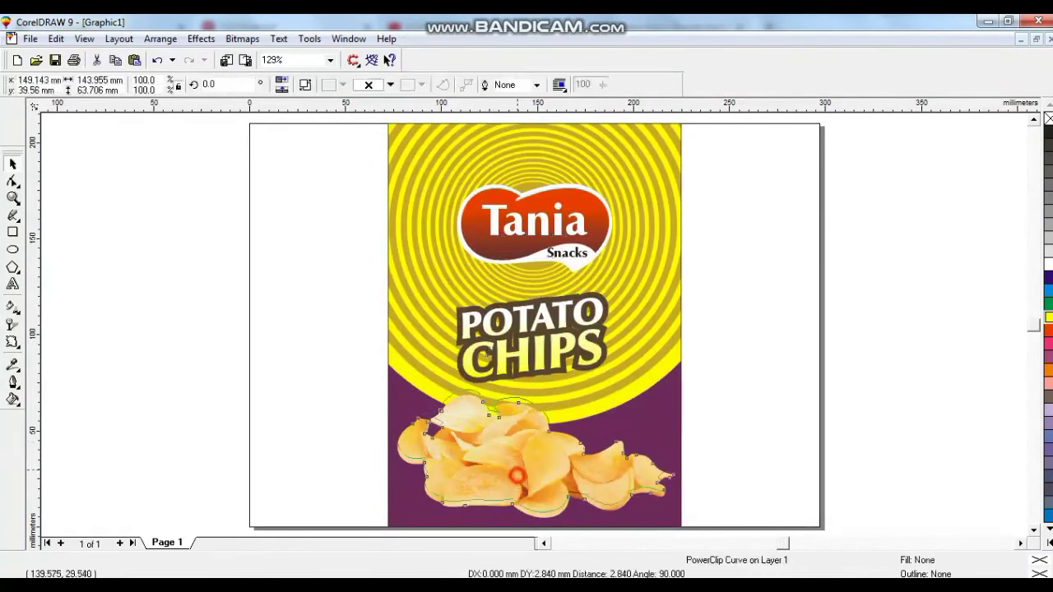
pyautogui.click(796, 429)
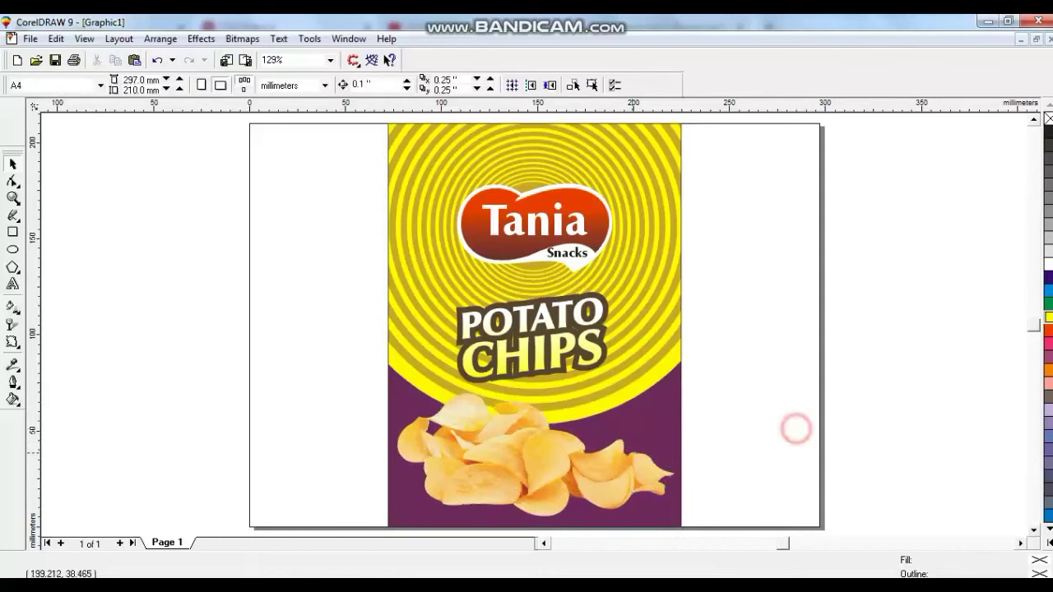
pyautogui.click(627, 458)
pyautogui.moveTo(679, 387); pyautogui.dragTo(680, 389)
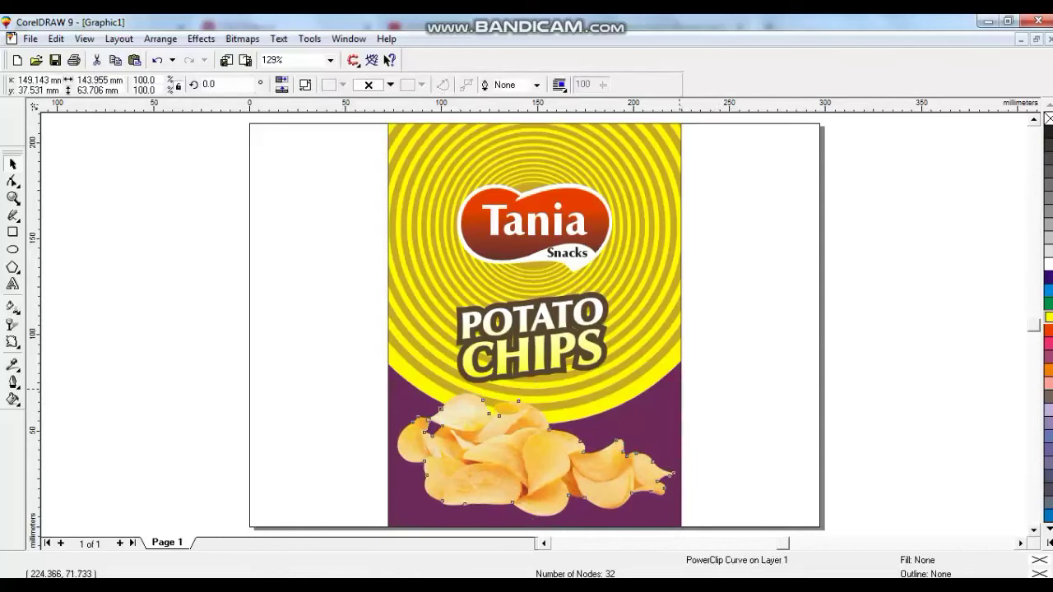
pyautogui.click(737, 406)
# Step: Copy the purple fill of the packet front onto the page-sized 297 x 210 mm rectangle with Copy Properties, using only Fill
pyautogui.click(754, 125)
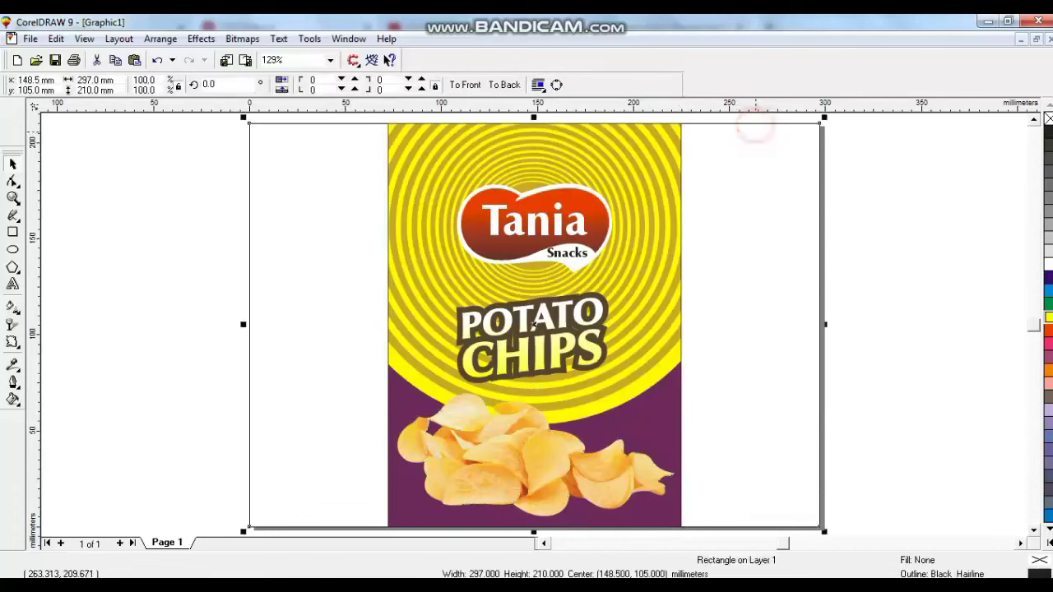
pyautogui.hotkey('ctrl', 'shift', 'a')
pyautogui.click(405, 291)
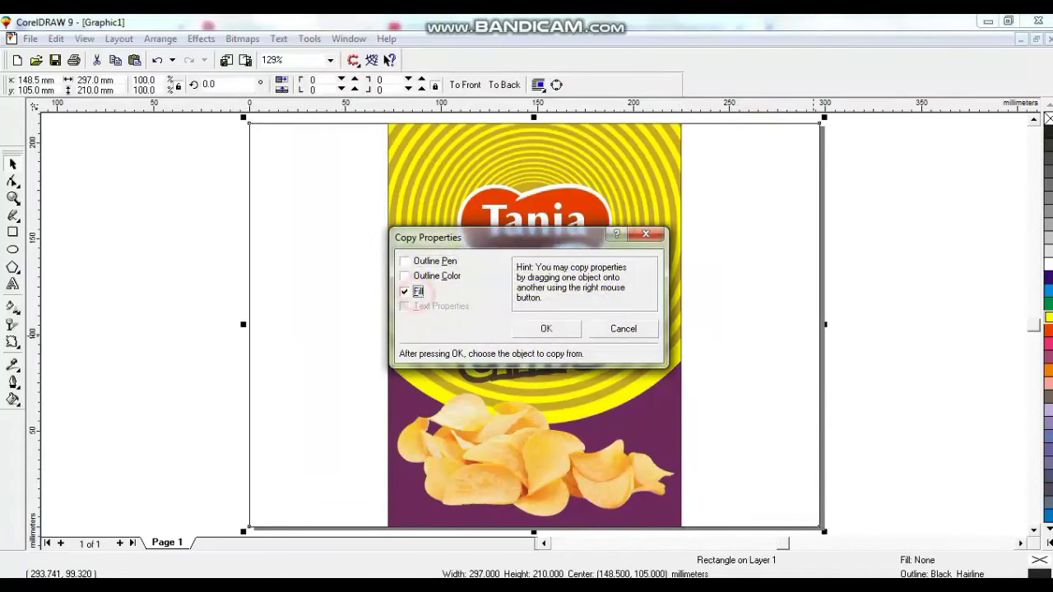
pyautogui.click(546, 328)
pyautogui.click(659, 340)
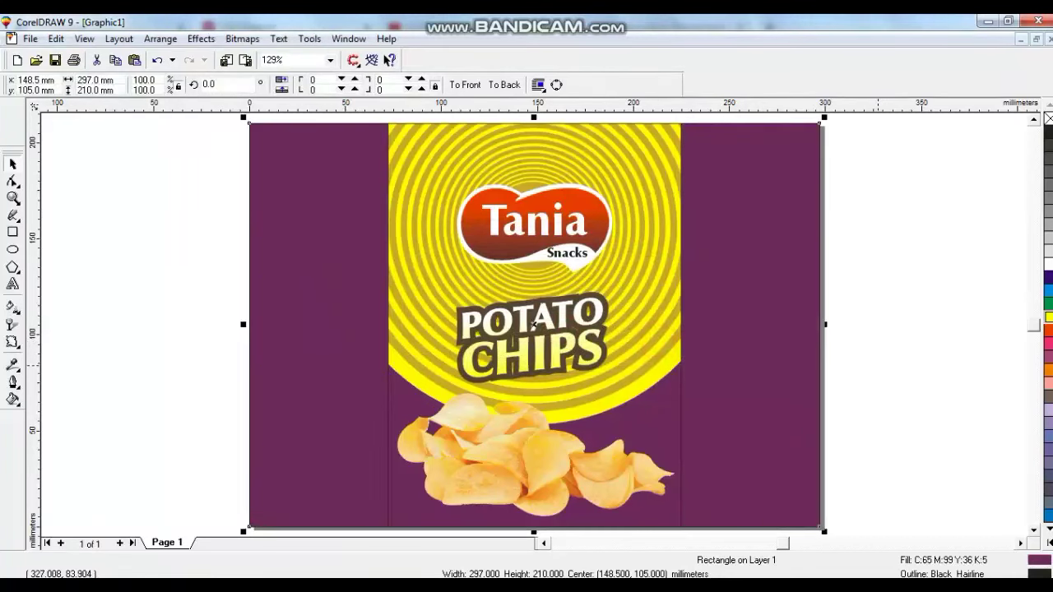
pyautogui.click(877, 366)
# Step: Draw a rectangle about 56 x 117 mm on the left purple side panel and round its corners to 12
pyautogui.click(12, 231)
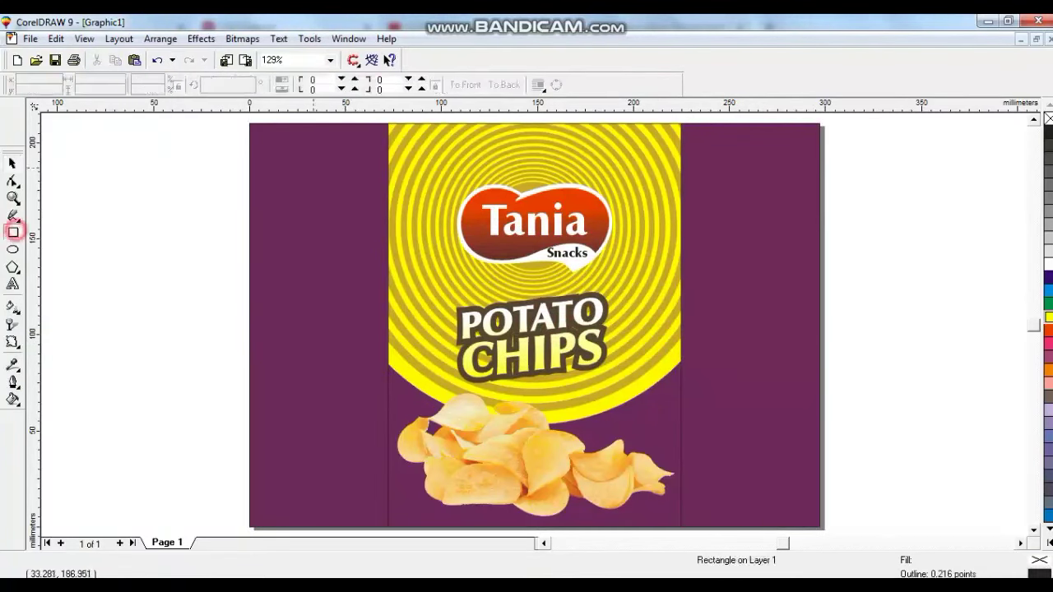
pyautogui.moveTo(268, 139); pyautogui.dragTo(375, 365)
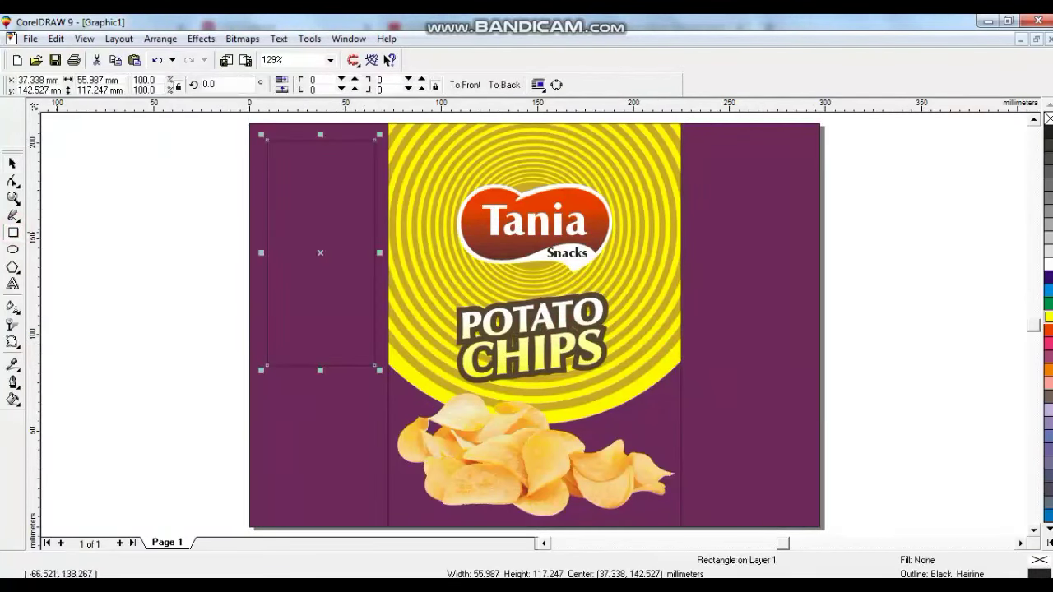
pyautogui.click(12, 180)
pyautogui.moveTo(271, 363); pyautogui.dragTo(272, 365)
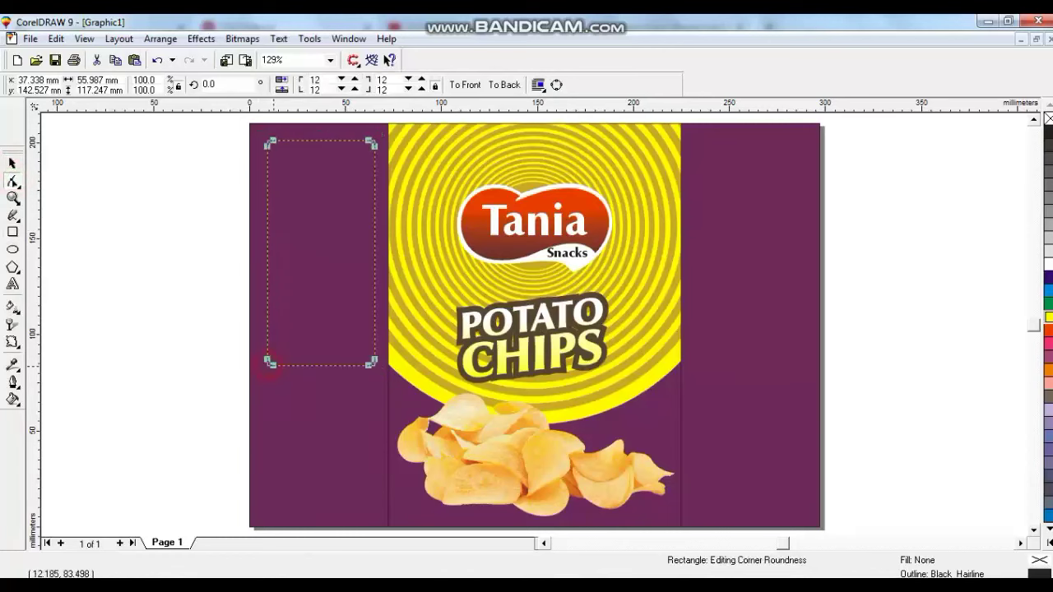
# Step: Fill the rounded rectangle white and place a copy at the same height on the right purple side panel
pyautogui.click(13, 164)
pyautogui.click(1047, 263)
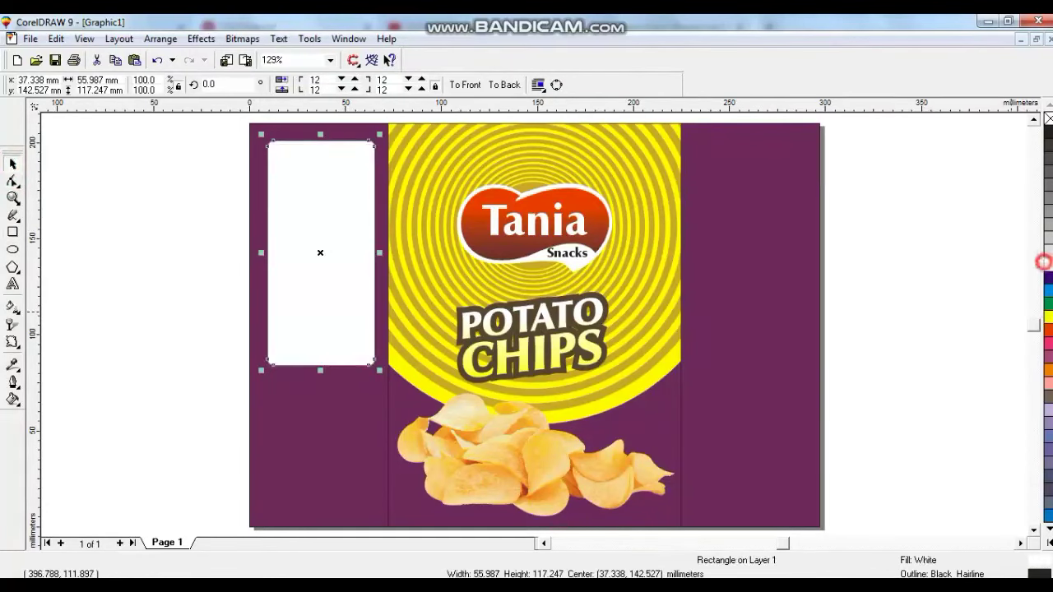
pyautogui.moveTo(316, 278); pyautogui.dragTo(747, 277)
pyautogui.click(897, 391)
# Step: Copy the logo and "POTATO CHIPS" lettering onto the right white panel and scale them together to about 41 mm wide
pyautogui.moveTo(869, 165); pyautogui.dragTo(410, 382)
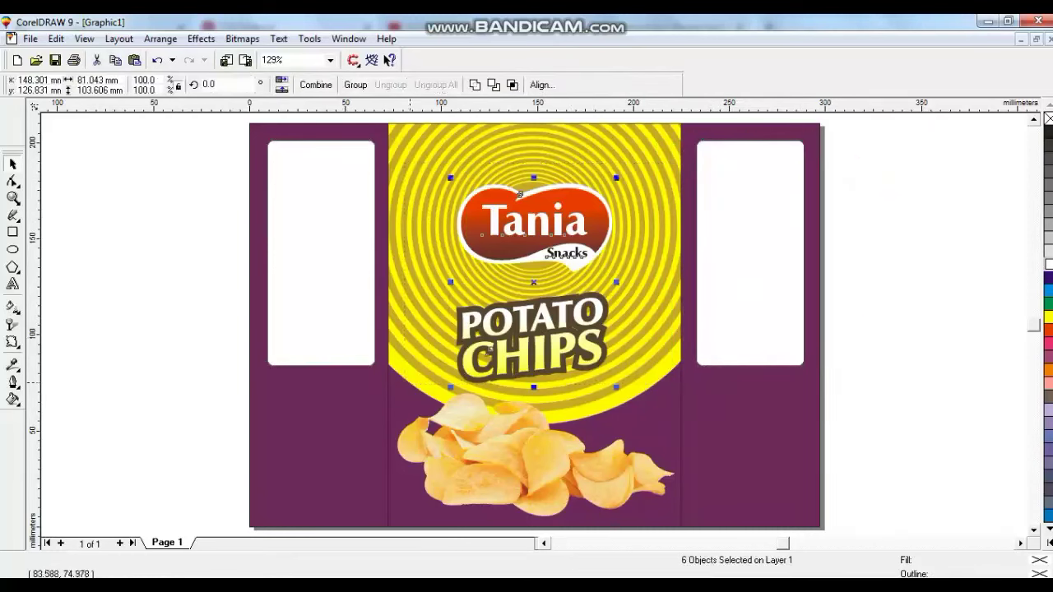
pyautogui.moveTo(519, 194); pyautogui.dragTo(727, 151)
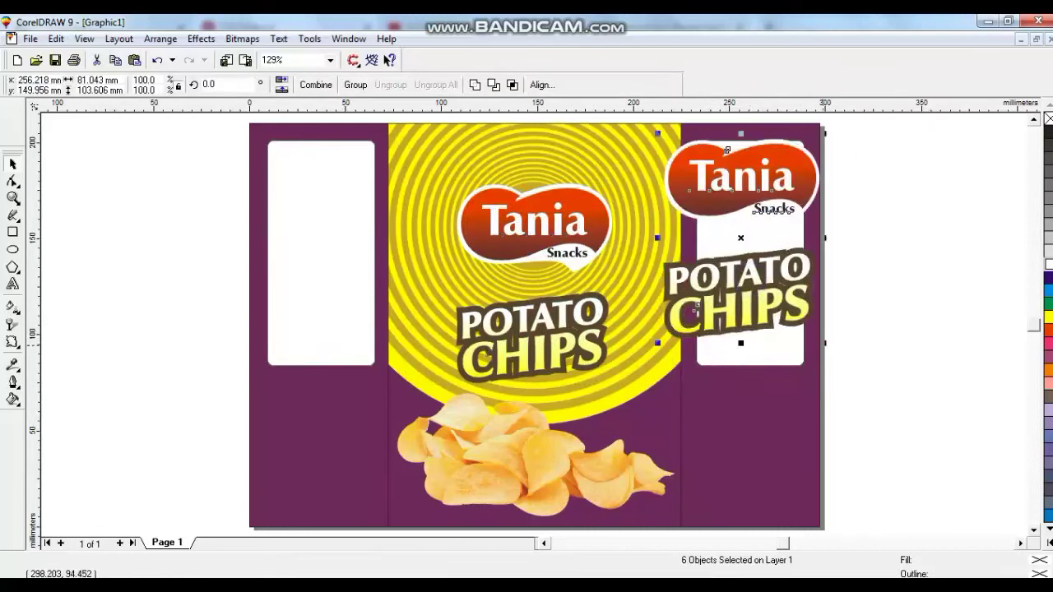
pyautogui.moveTo(821, 344); pyautogui.dragTo(768, 224)
pyautogui.click(873, 214)
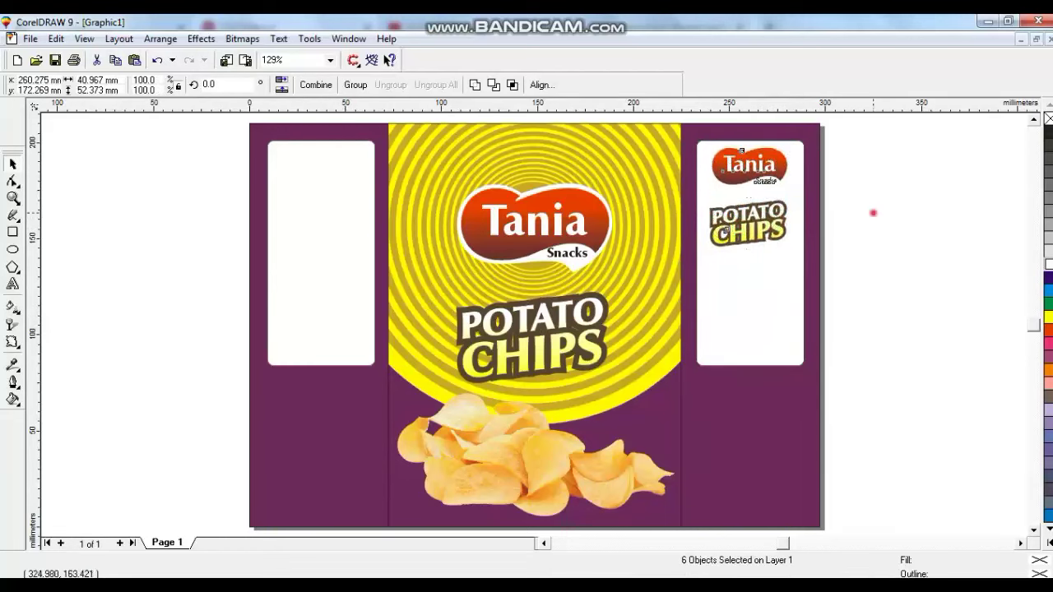
# Step: Shrink the small "POTATO CHIPS" lettering slightly and move it to the bottom of the right white panel
pyautogui.moveTo(865, 183); pyautogui.dragTo(676, 254)
pyautogui.moveTo(788, 249); pyautogui.dragTo(752, 334)
pyautogui.click(881, 195)
pyautogui.click(860, 136)
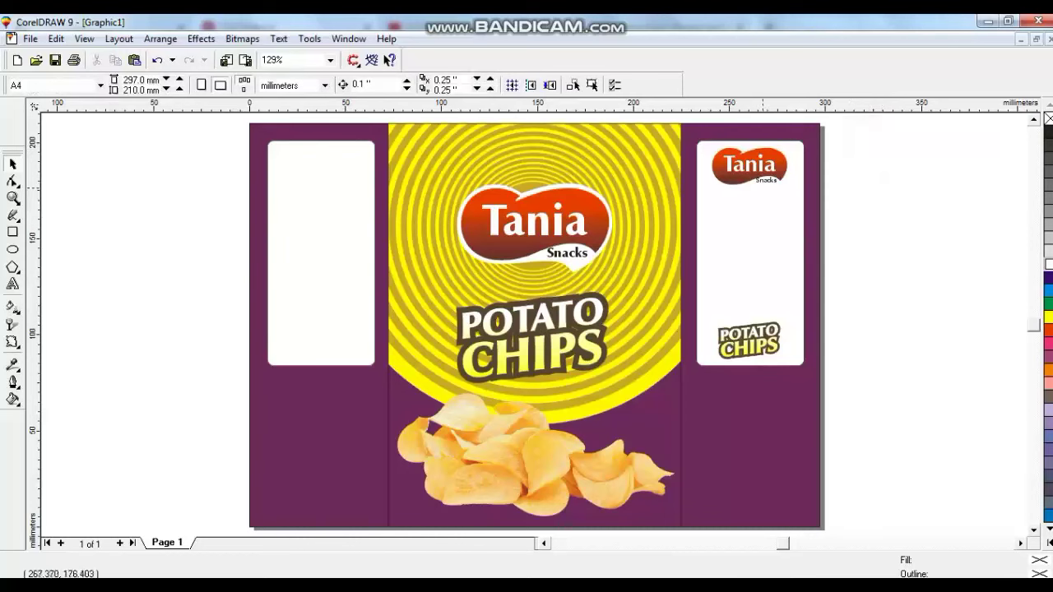
# Step: Fill the white backing shape of the small Tania Snacks logo with deep golden yellow
pyautogui.click(747, 165)
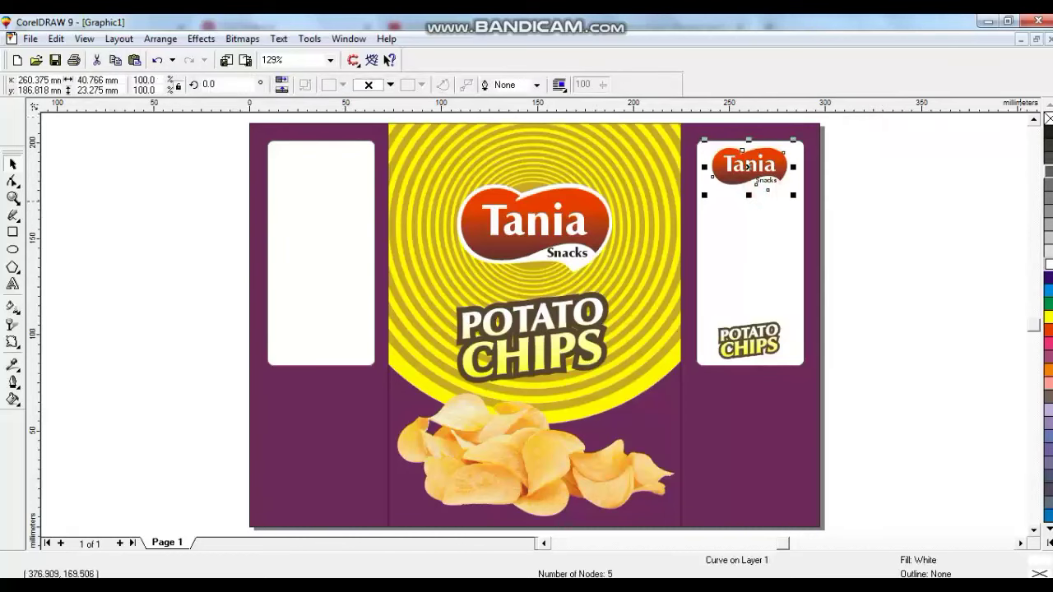
pyautogui.click(1047, 181)
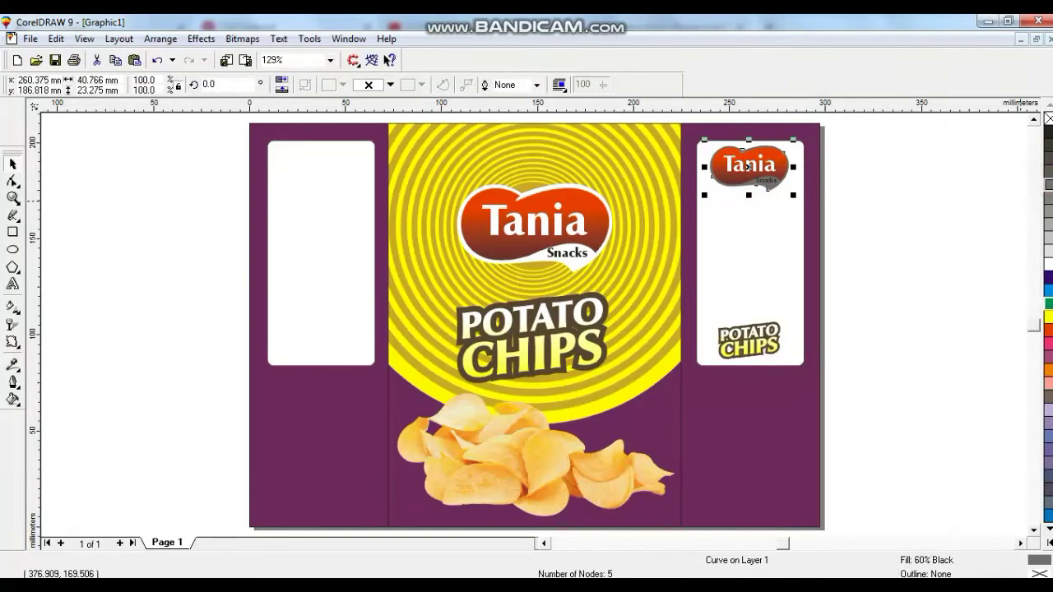
pyautogui.click(1048, 318)
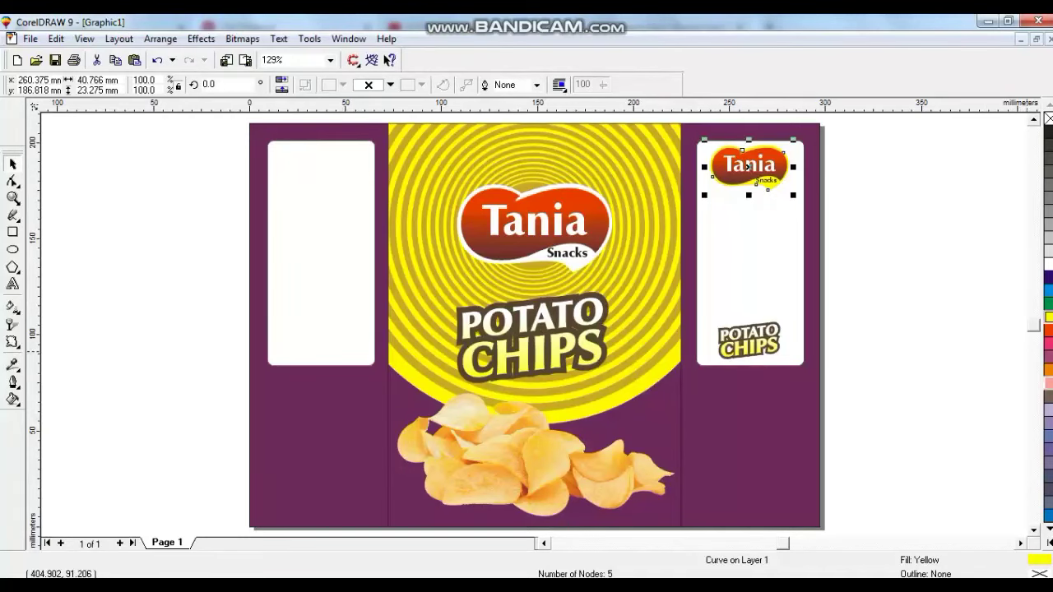
pyautogui.click(1048, 542)
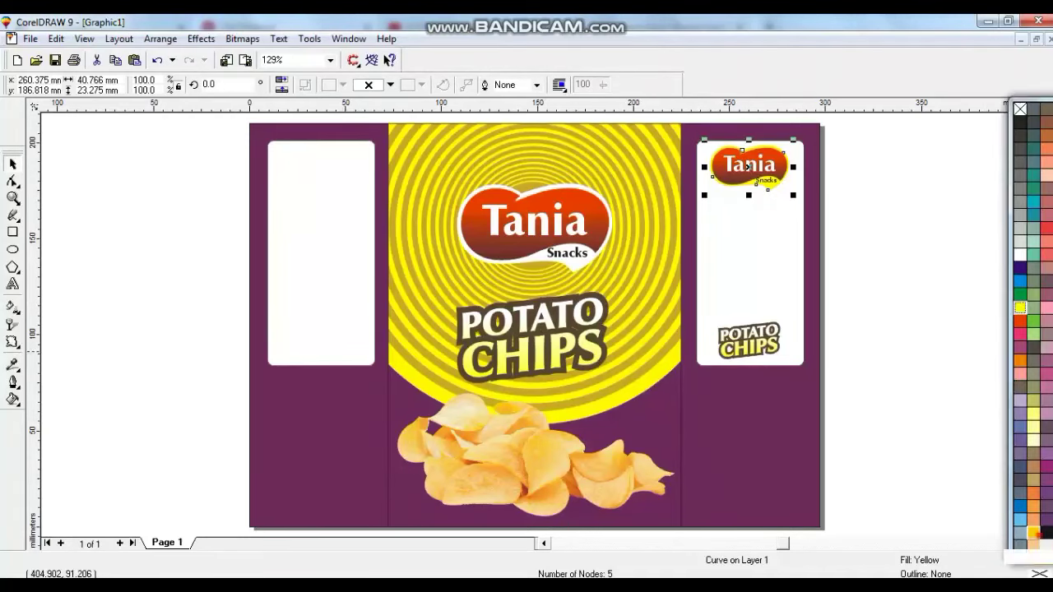
pyautogui.click(899, 300)
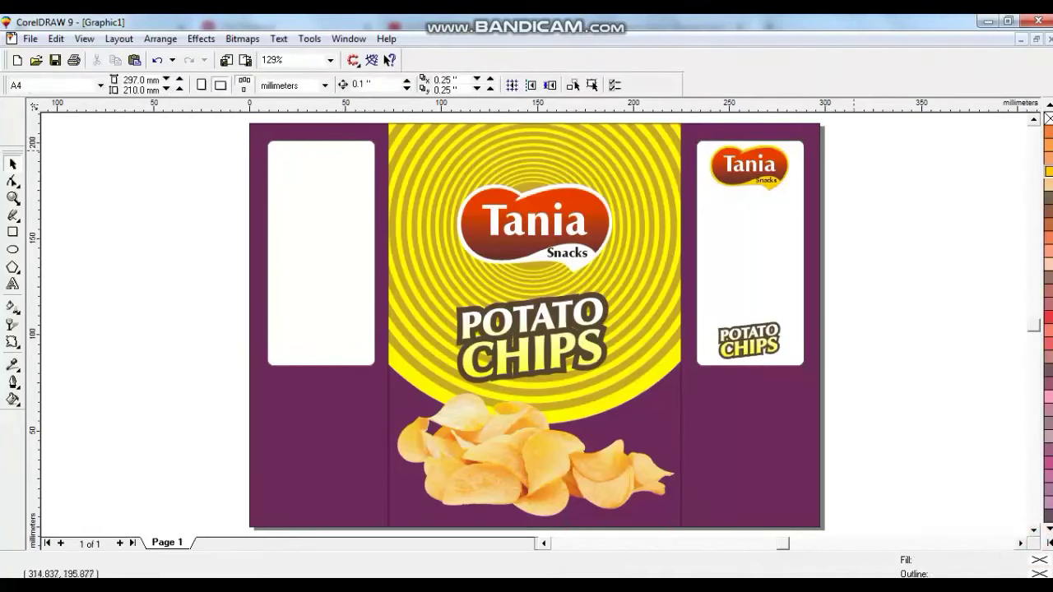
# Step: Copy the small logo and "POTATO CHIPS" lettering from the right white panel to the same place on the left one
pyautogui.moveTo(878, 140); pyautogui.dragTo(703, 366)
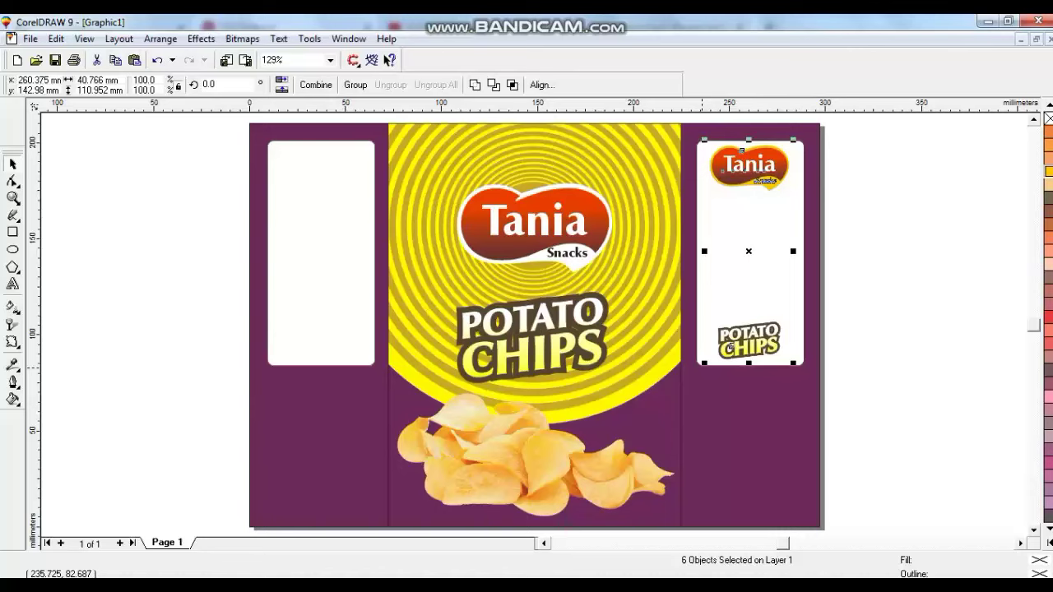
pyautogui.moveTo(764, 170); pyautogui.dragTo(336, 169)
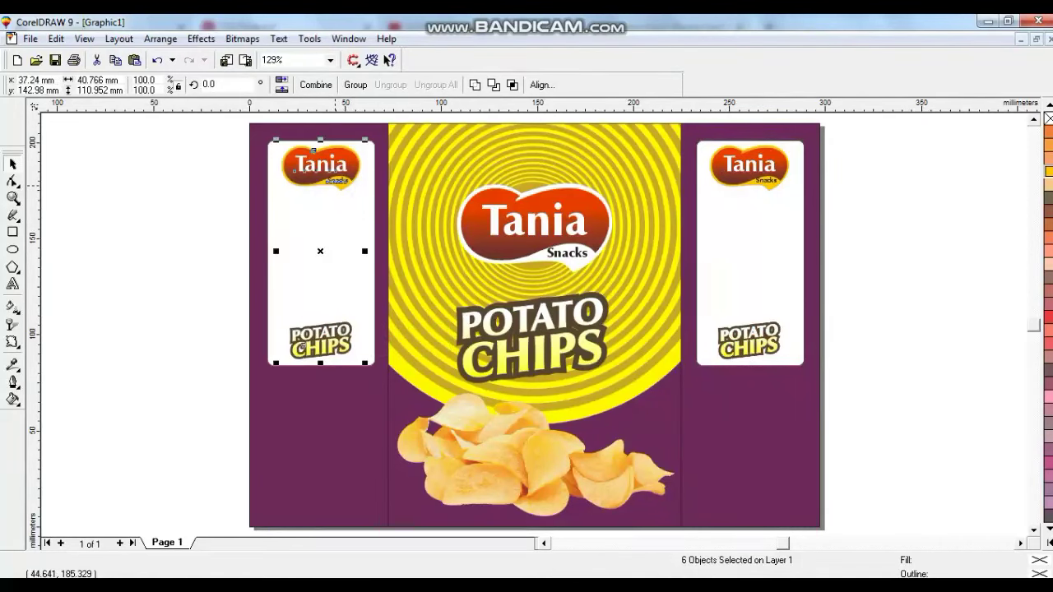
pyautogui.click(869, 381)
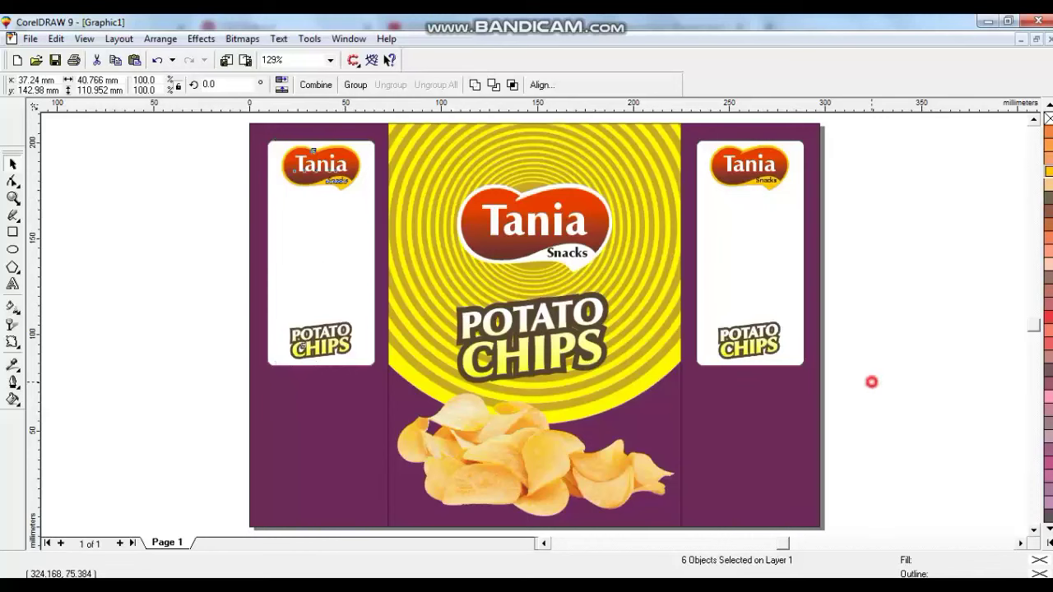
# Step: Save the drawing as CHIPS in CDR format on Local Disk (H:)
pyautogui.click(55, 60)
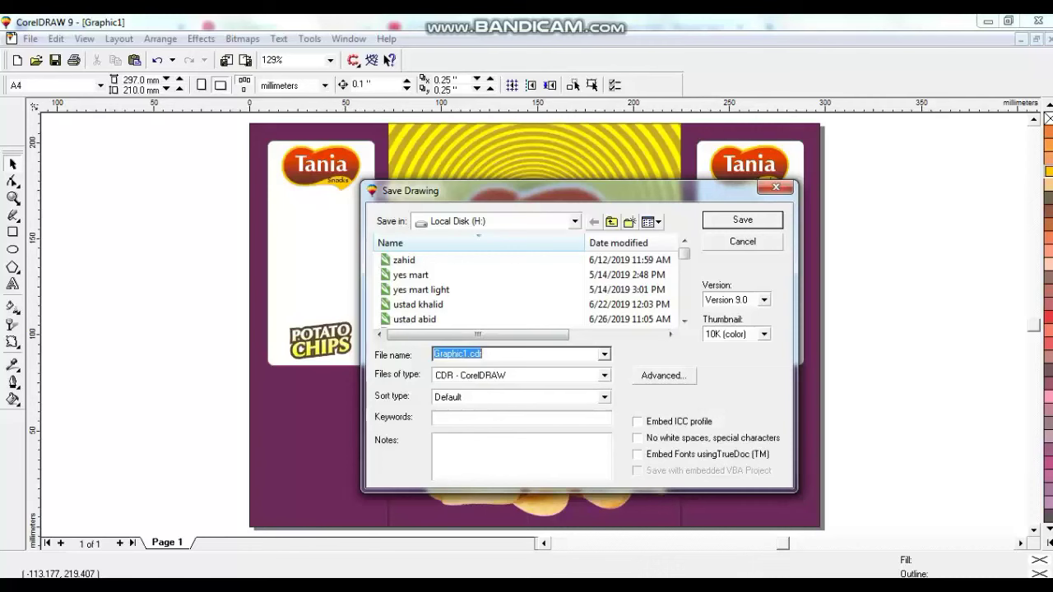
pyautogui.write('CHIPS')
pyautogui.press('Return')
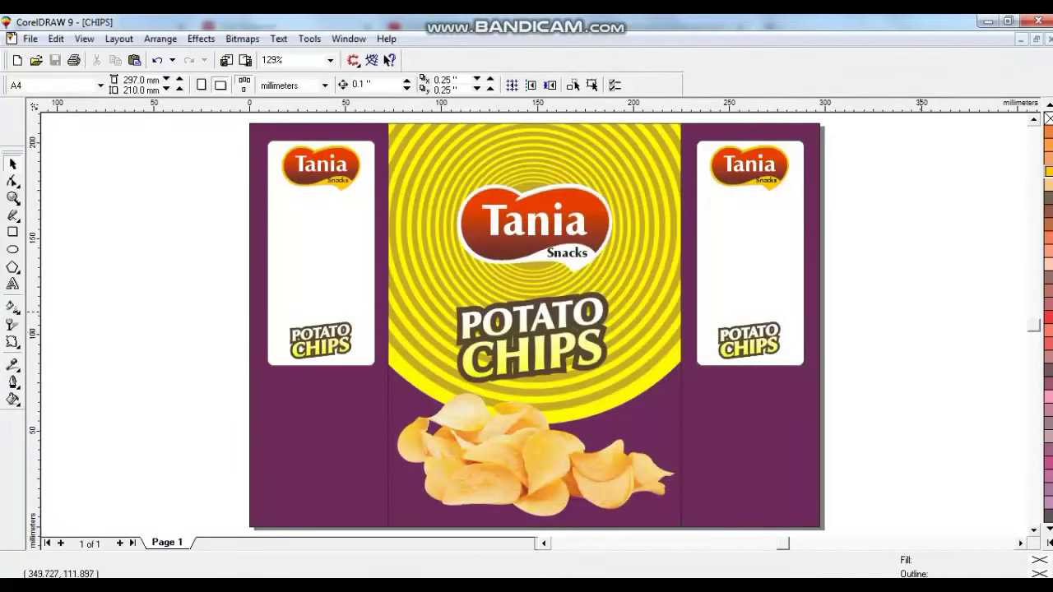